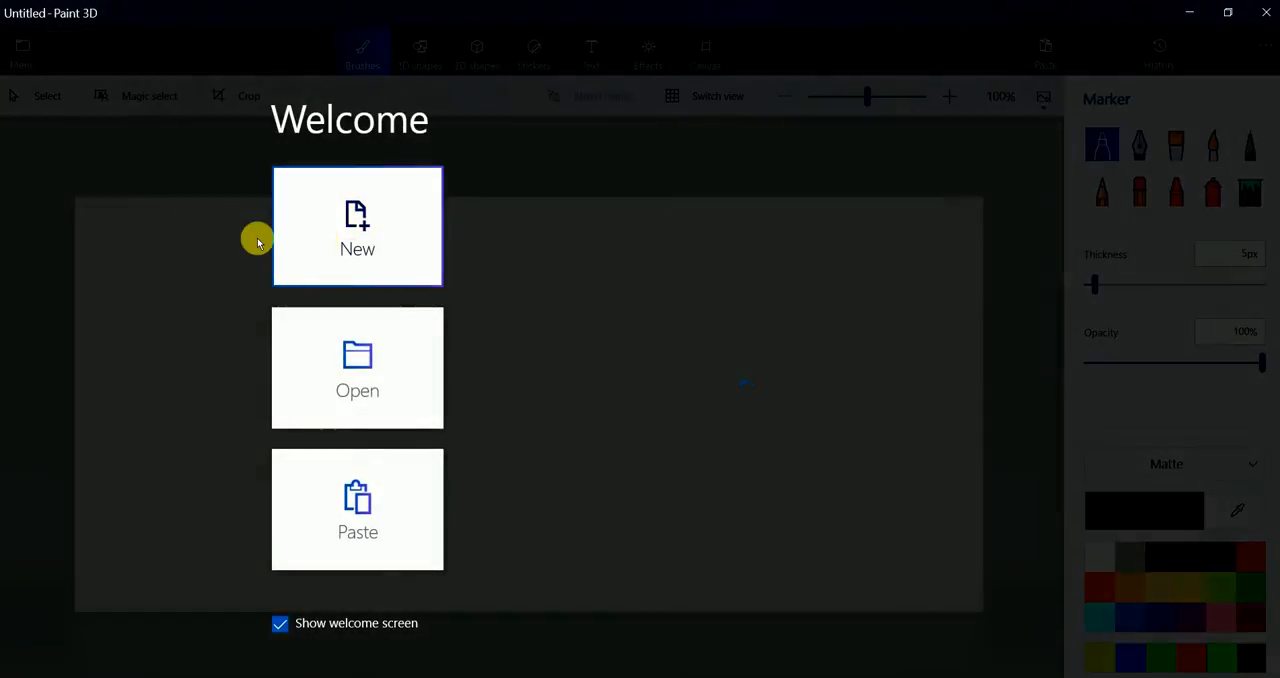
Start a new project and insert the rose bouquet picture "download" from the Downloads folder
click(362, 229)
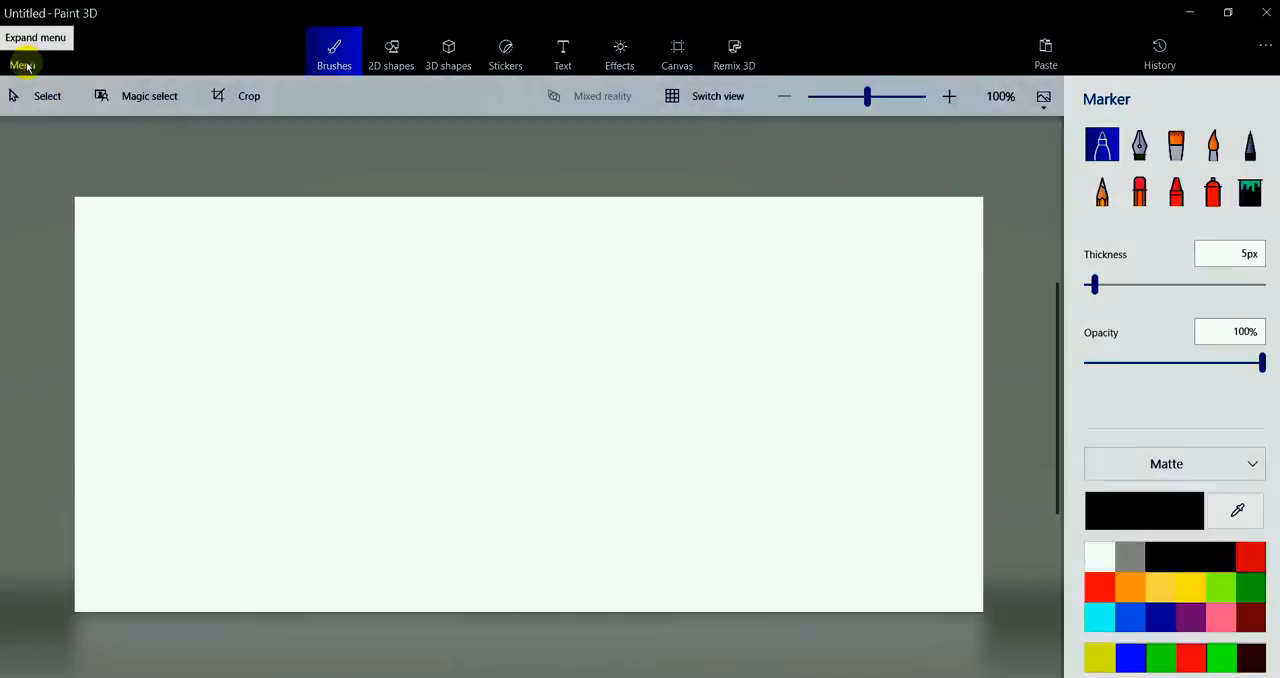
click(27, 66)
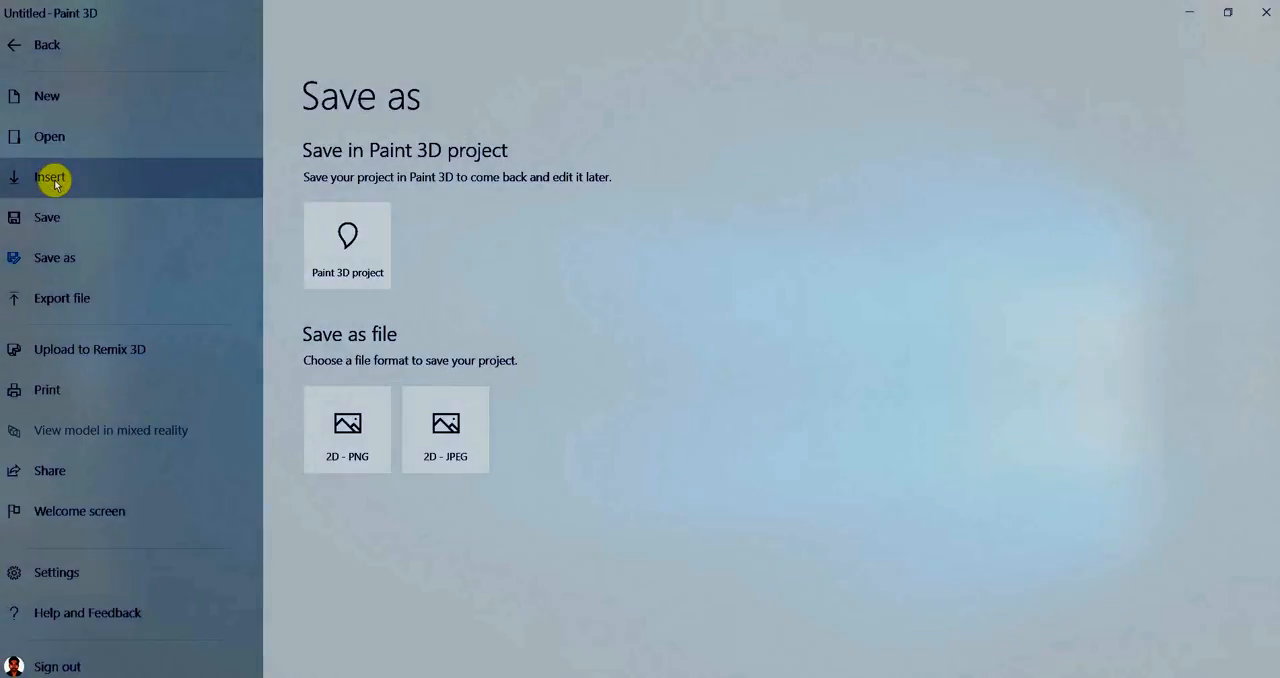
click(52, 178)
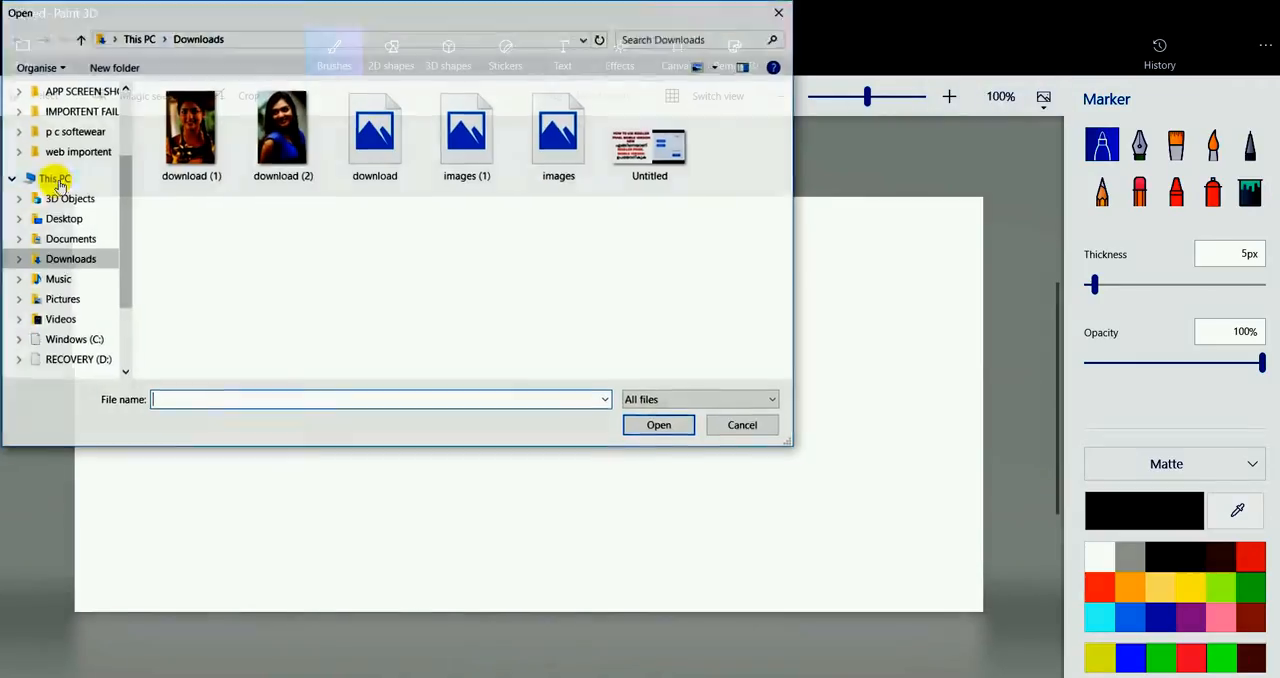
click(374, 130)
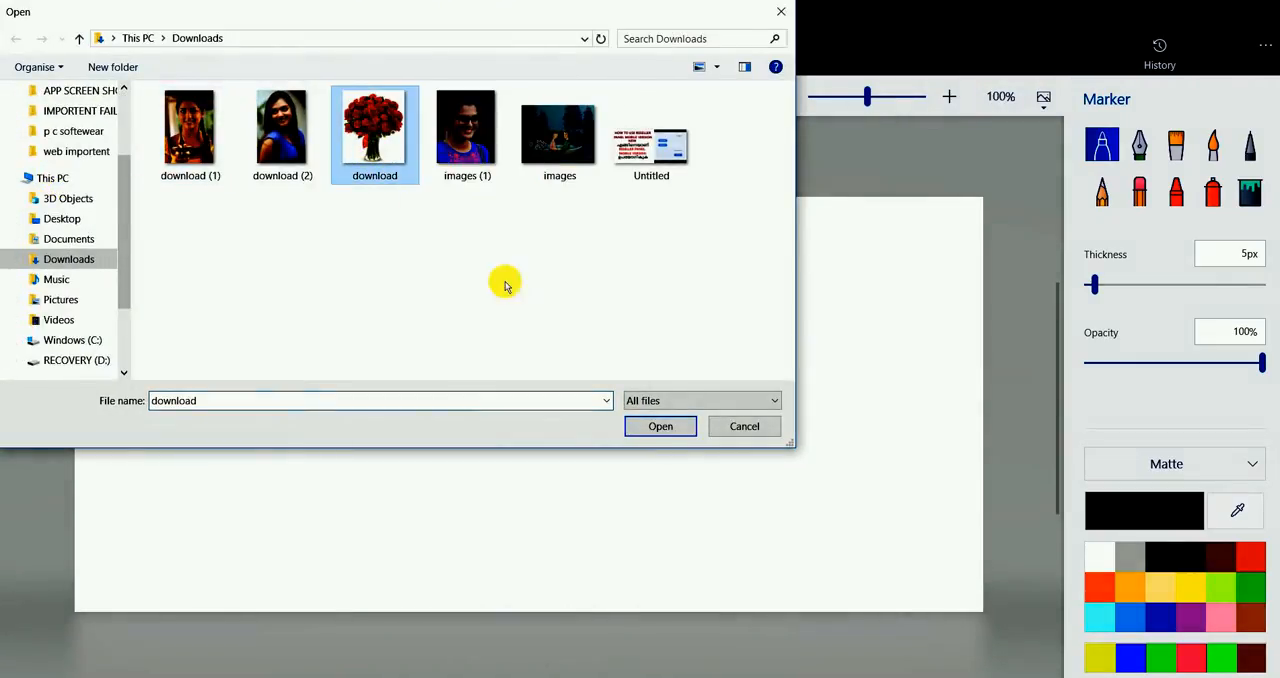
click(659, 427)
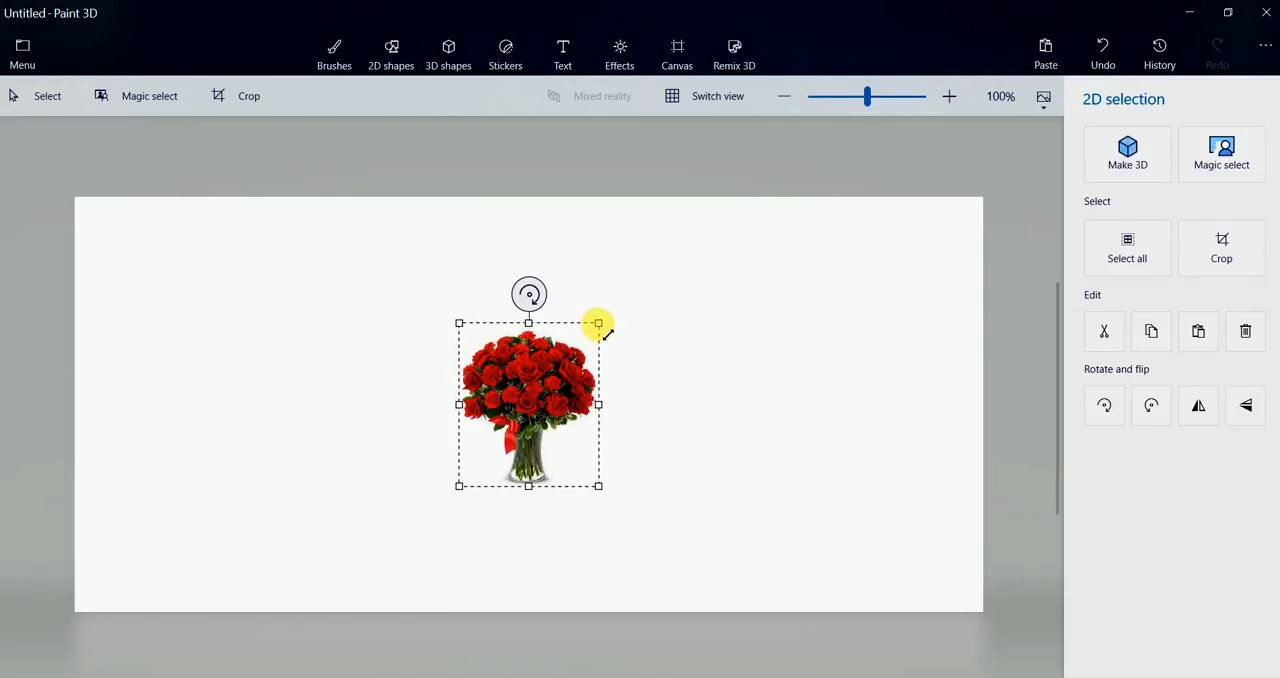
Enlarge the inserted bouquet picture so it fills most of the canvas height around the centre
drag(598, 323, 728, 282)
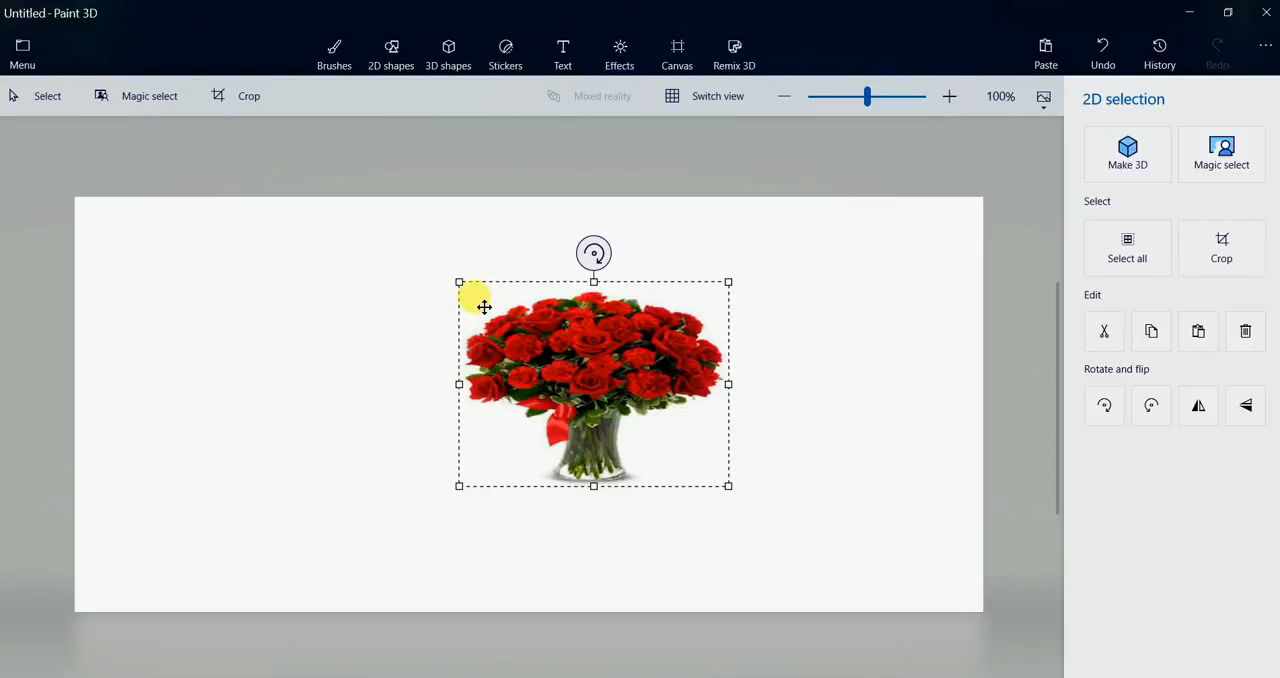
drag(463, 289, 412, 273)
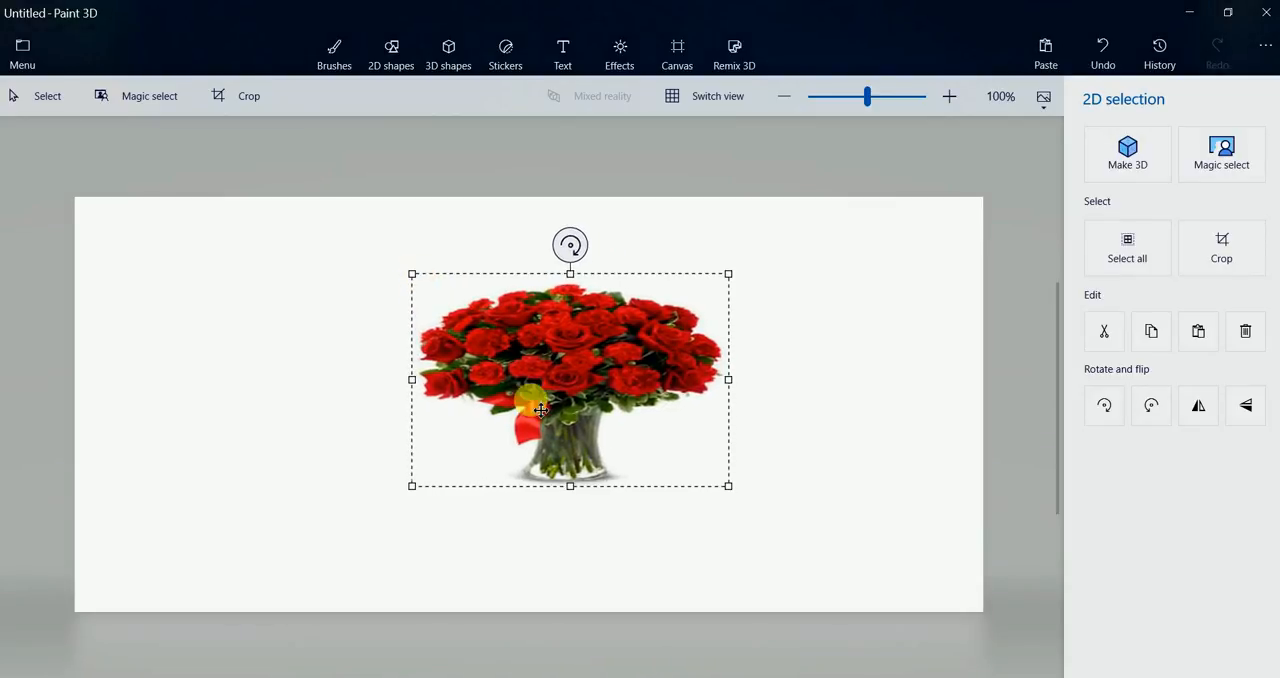
drag(569, 486, 566, 526)
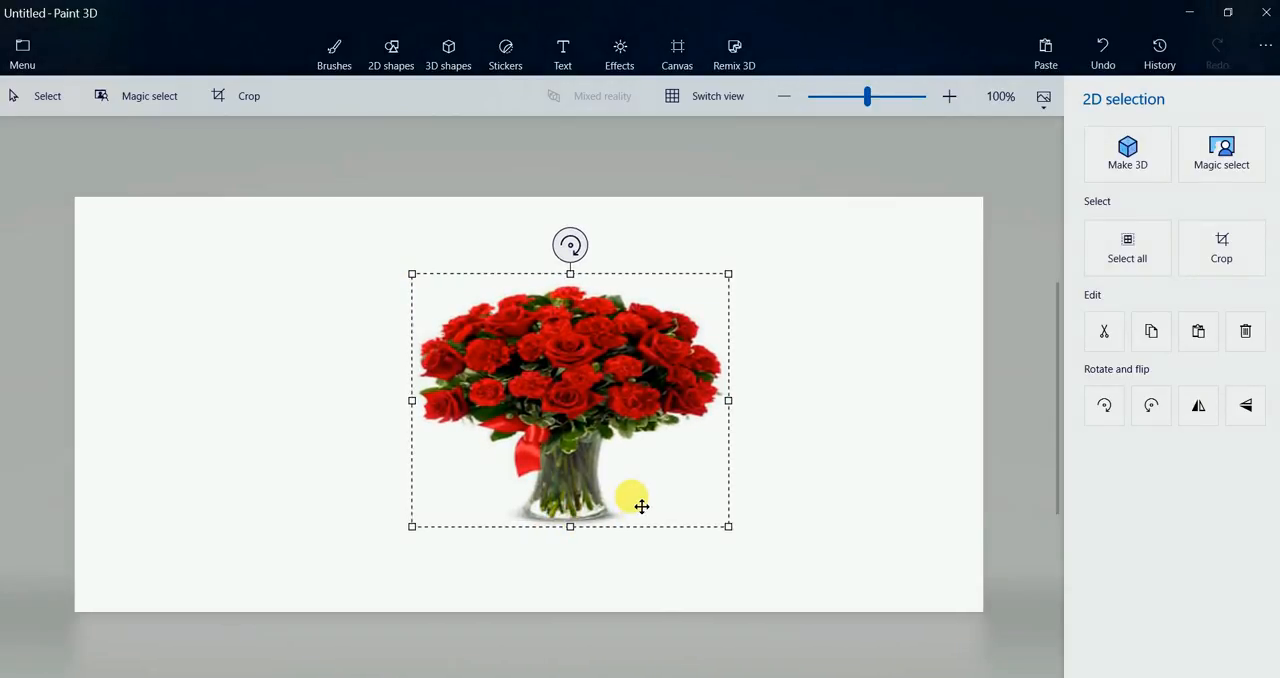
Add a 2D text box beside the vase, tilt it upward to the right, and shorten it
click(563, 47)
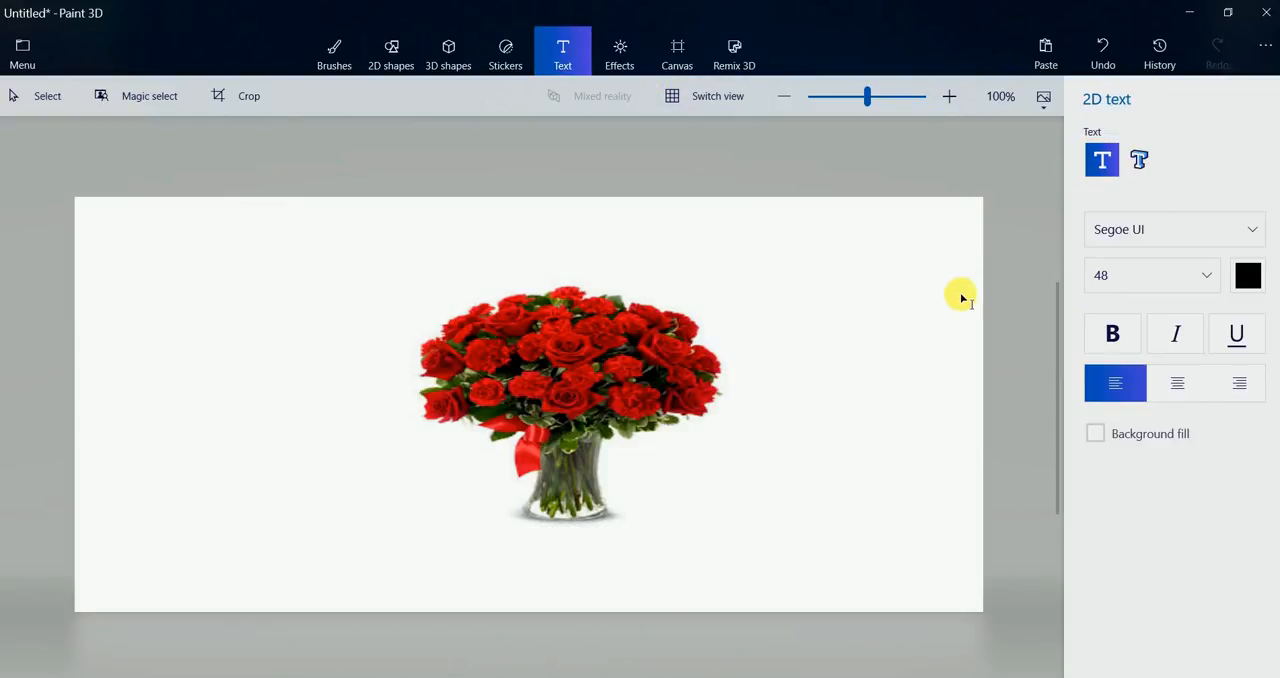
click(626, 470)
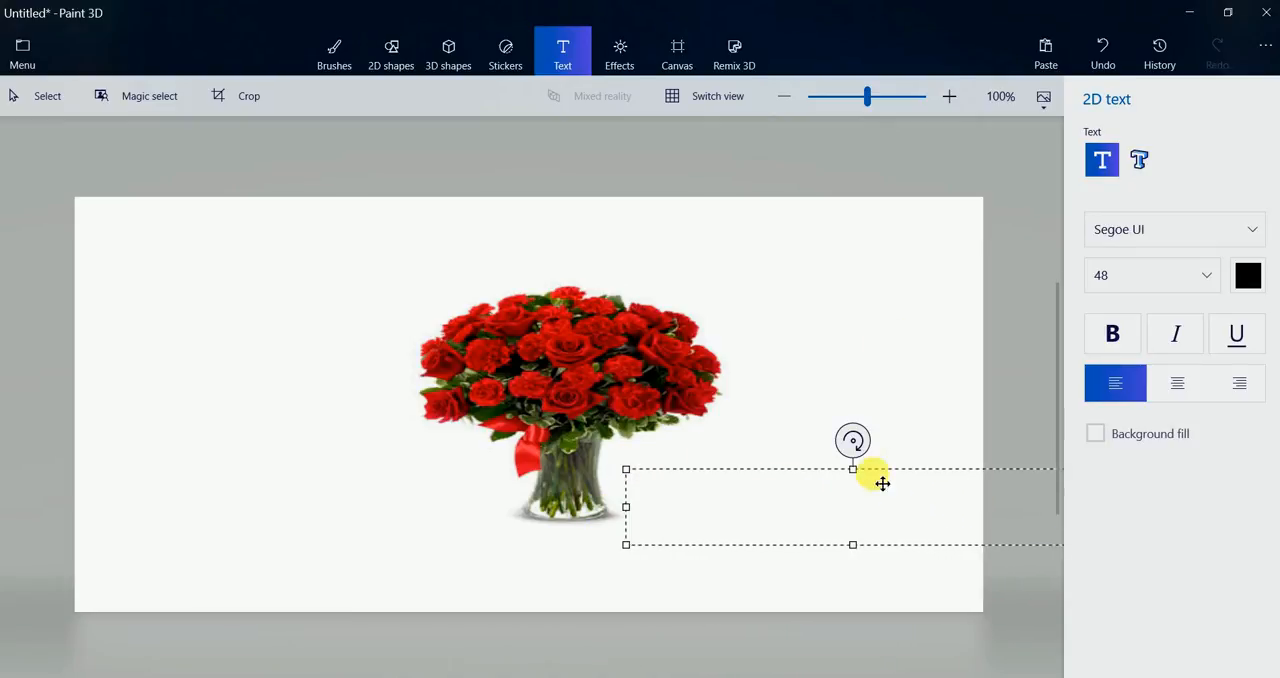
drag(852, 440, 820, 447)
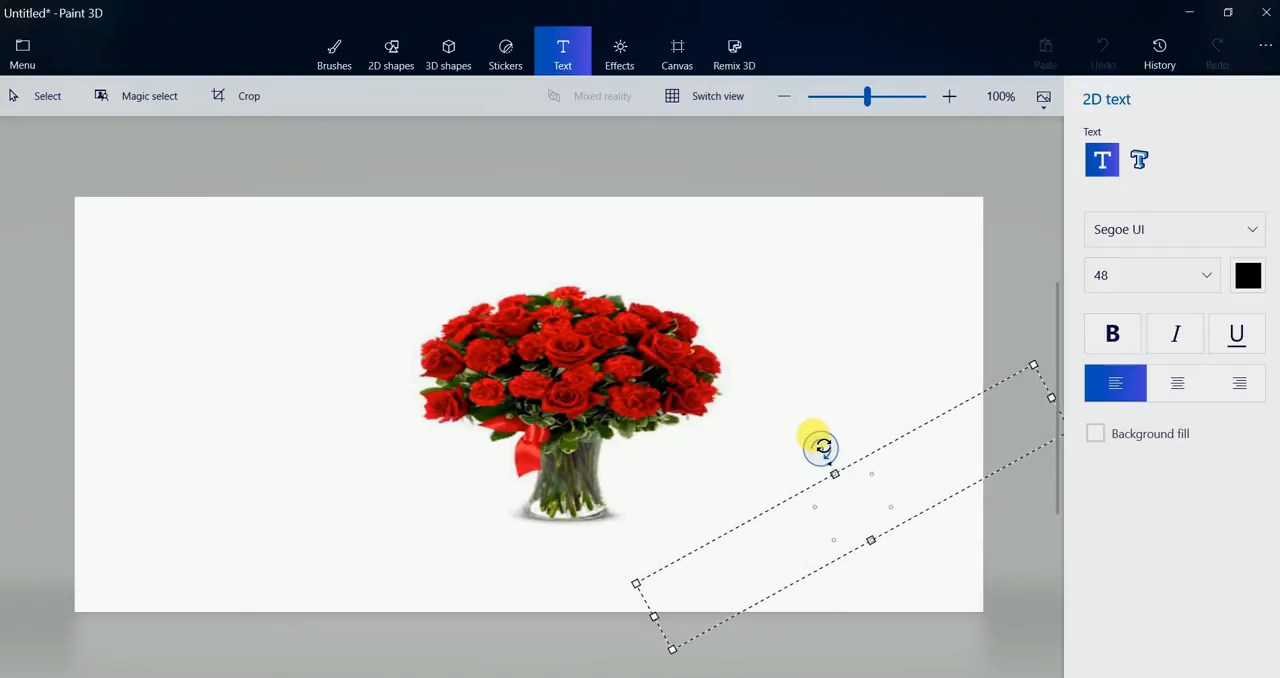
drag(1052, 398, 683, 450)
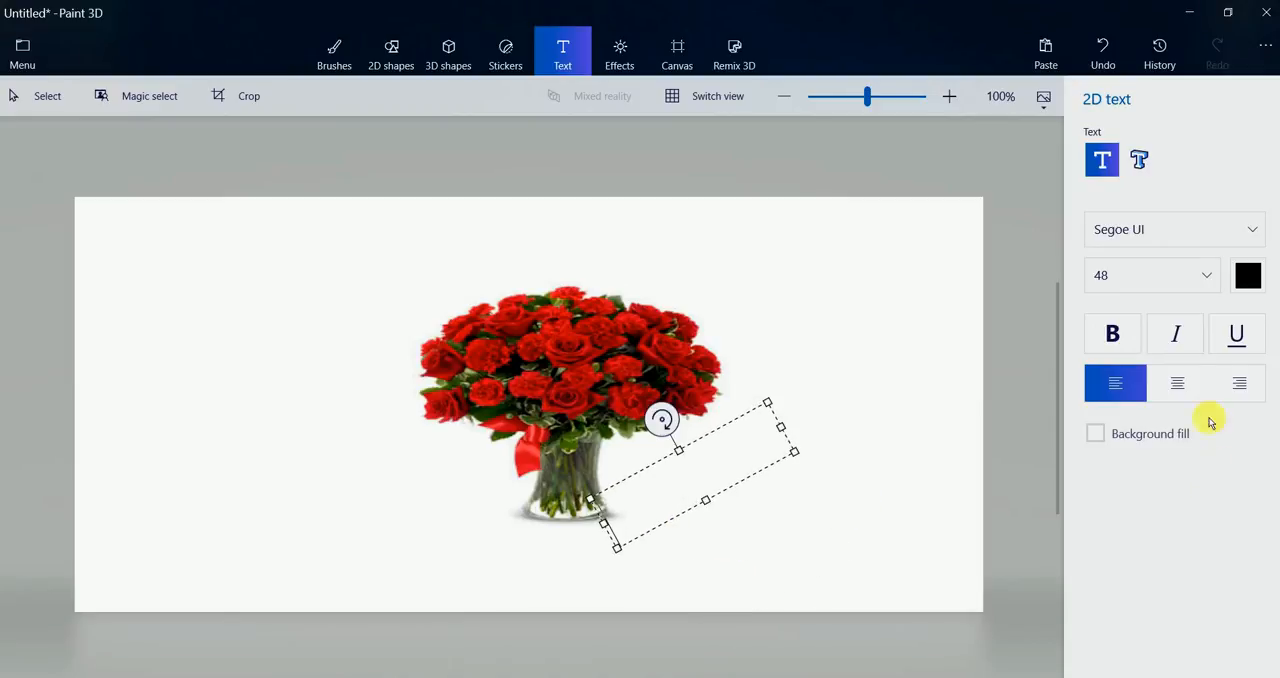
Set the text size to 22 and the colour to red, and enter "hai" in the text box
click(1200, 275)
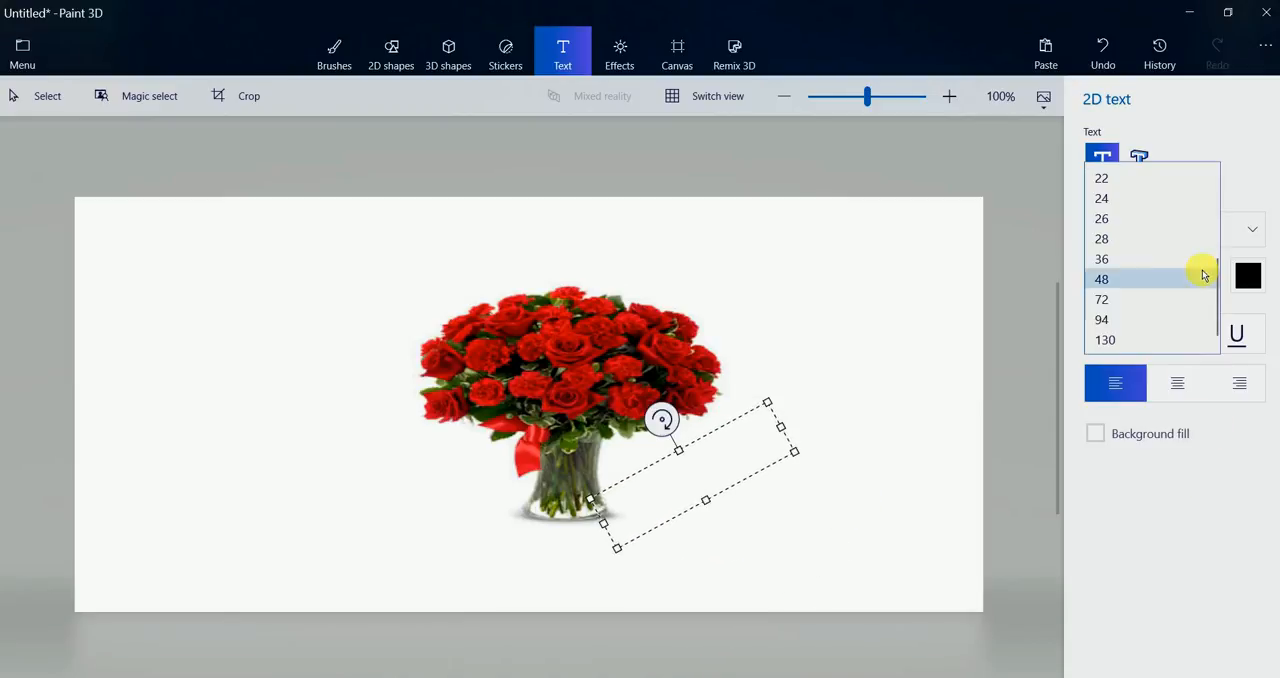
click(1100, 218)
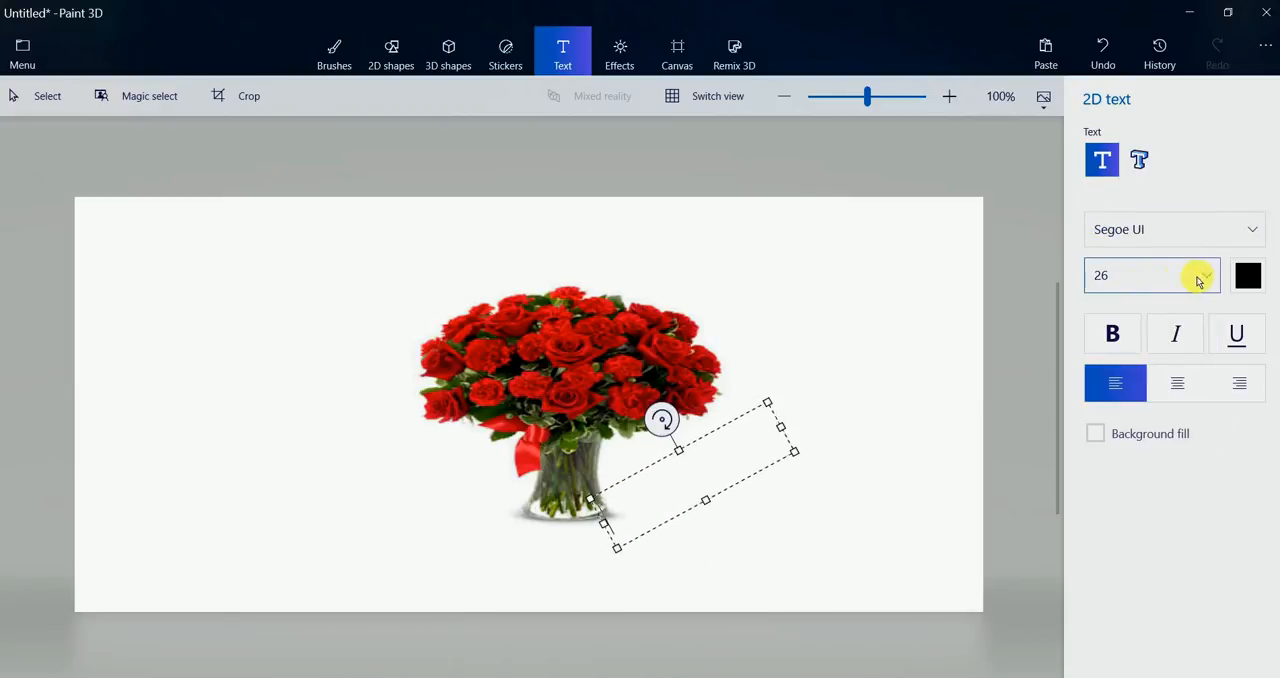
click(1199, 279)
click(1120, 238)
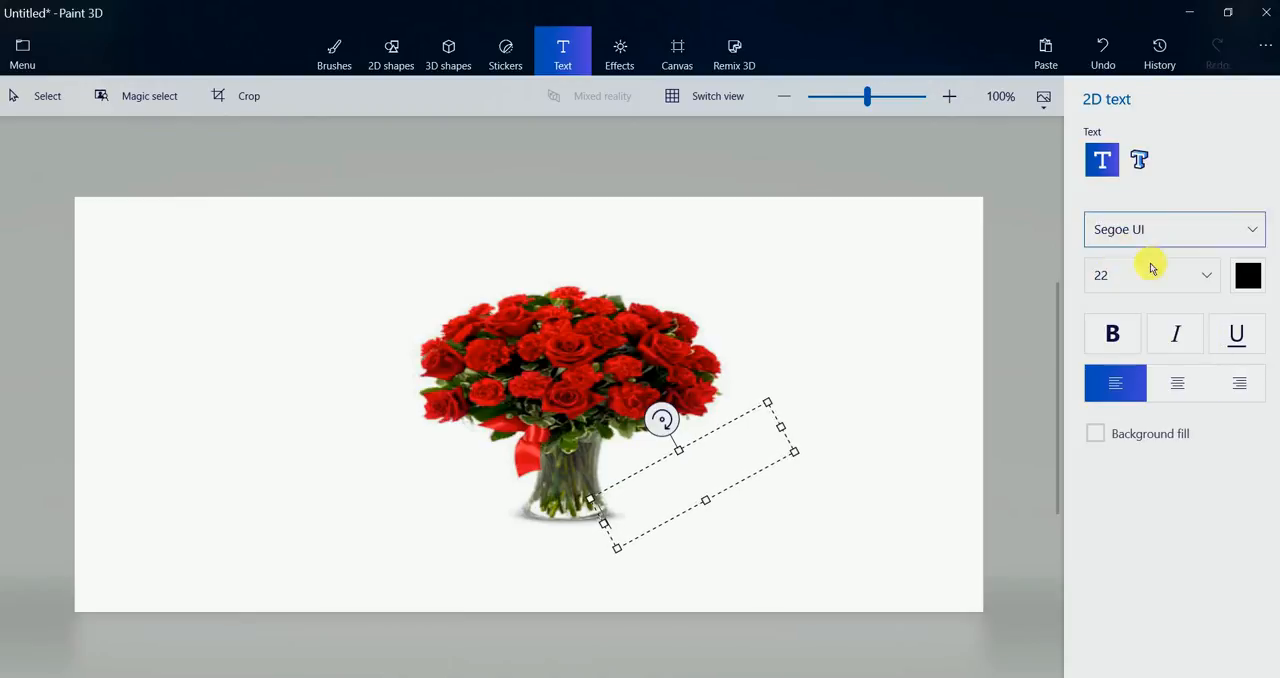
click(1247, 285)
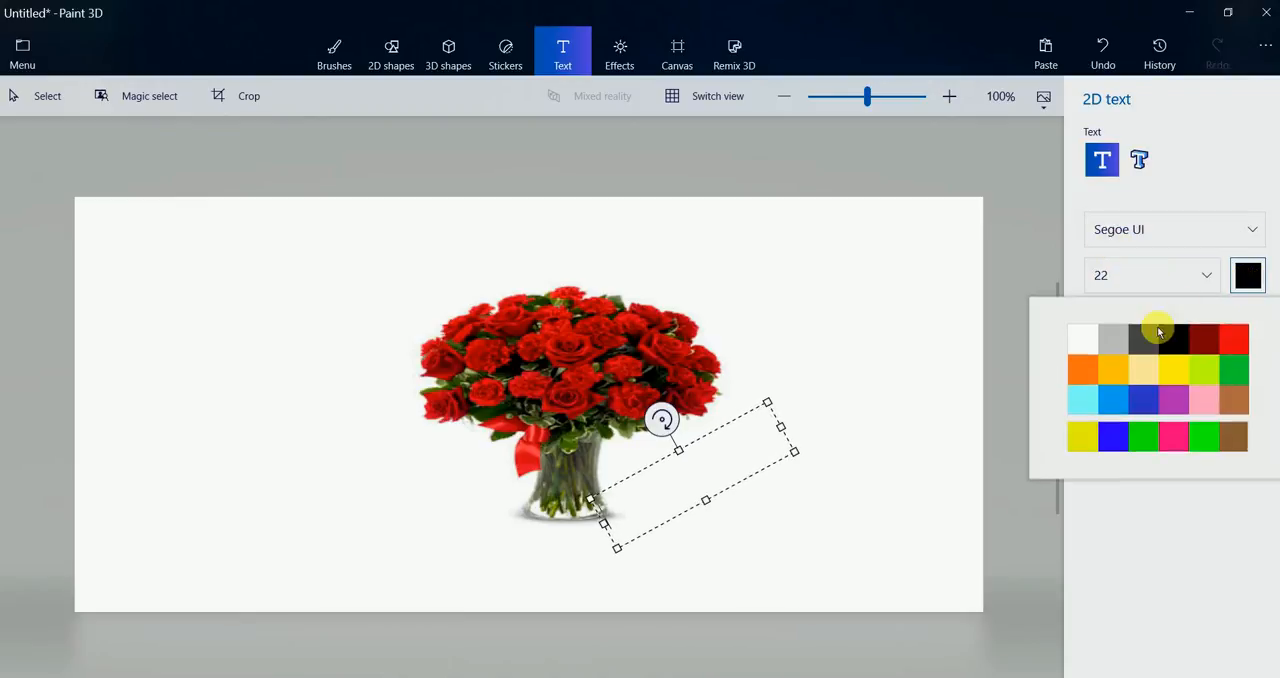
click(1225, 345)
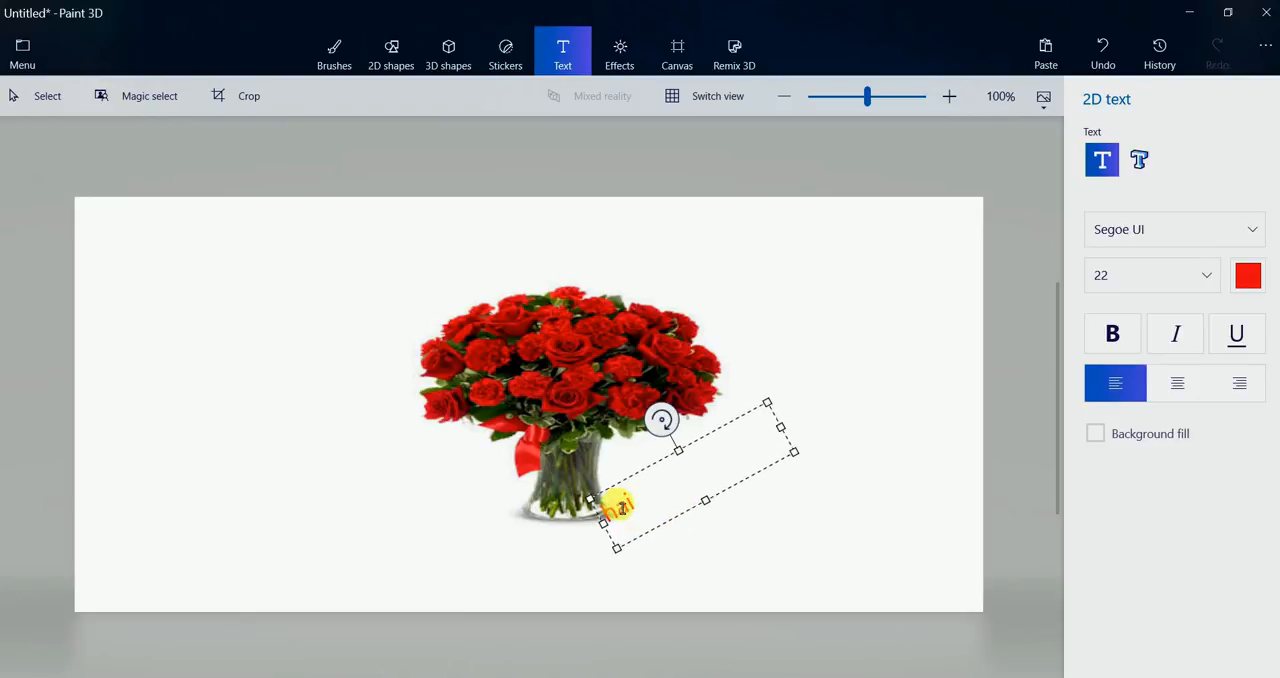
Make the word "hai" bold and place it beside the vase
click(1113, 333)
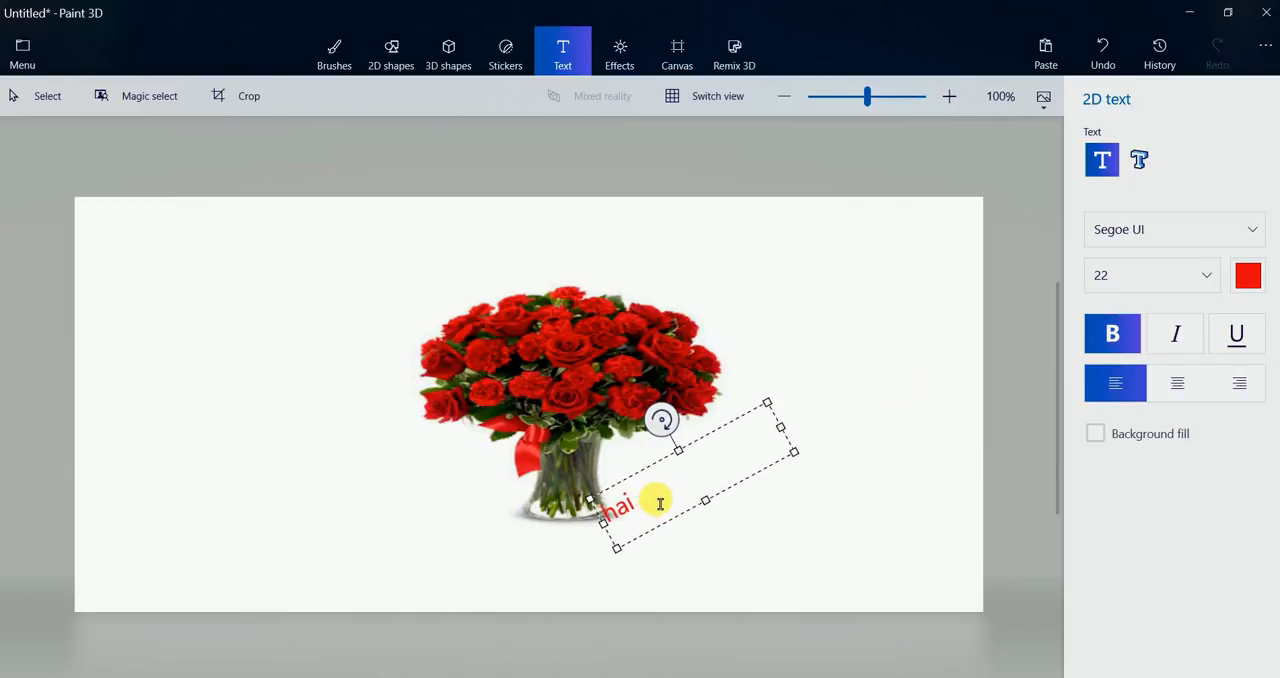
drag(660, 503, 614, 515)
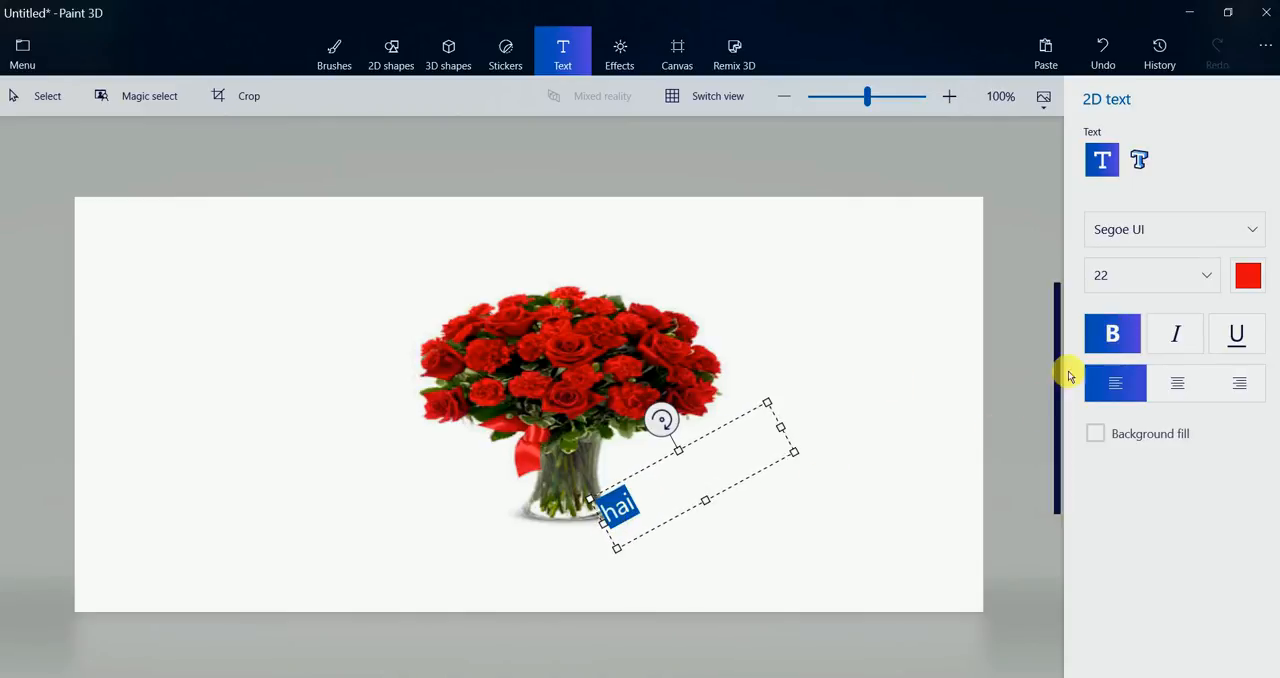
click(1109, 332)
click(601, 467)
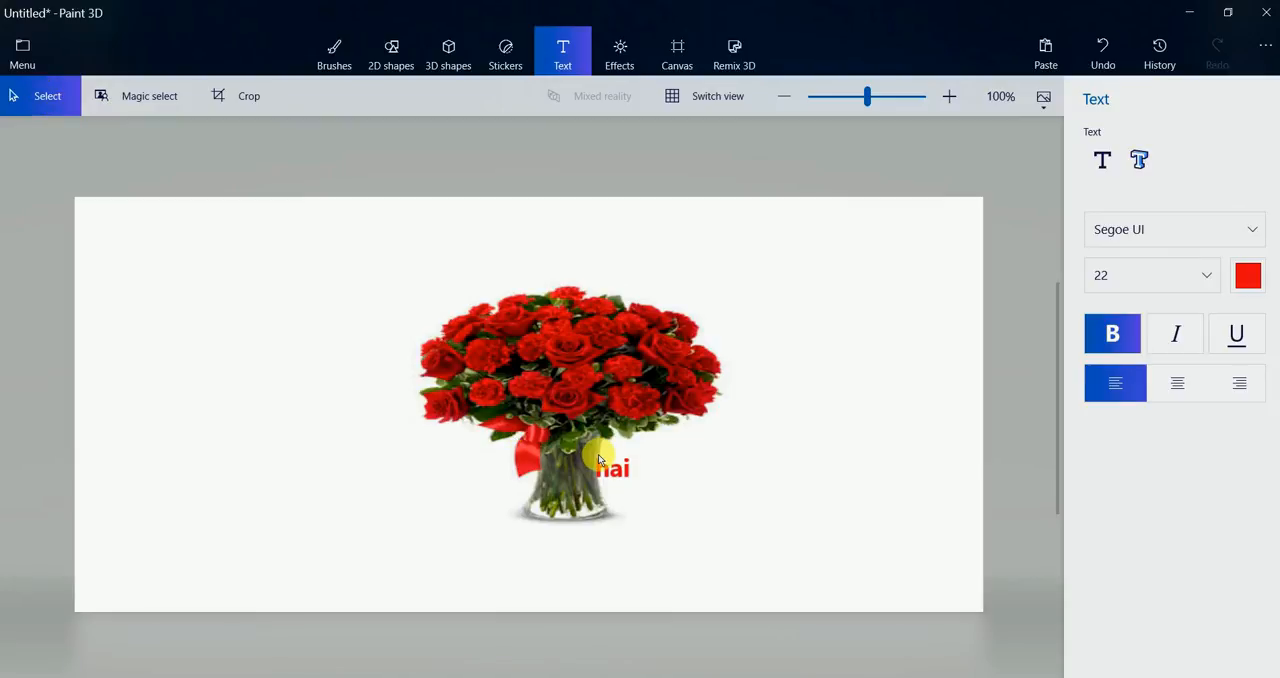
Select the area around "hai" and move it away from the vase, to below the right edge of the roses
drag(598, 457, 645, 490)
click(1103, 49)
drag(597, 459, 738, 481)
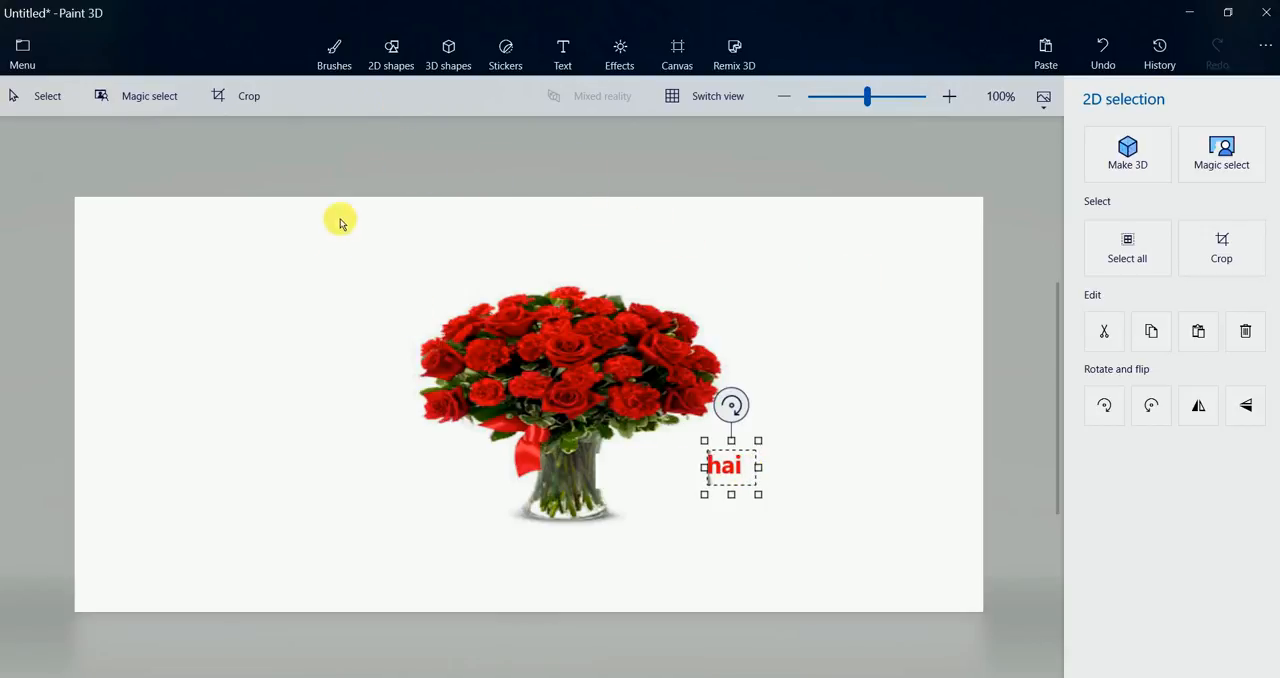
Fill the white background around the bouquet with lime at 15% tolerance
click(338, 62)
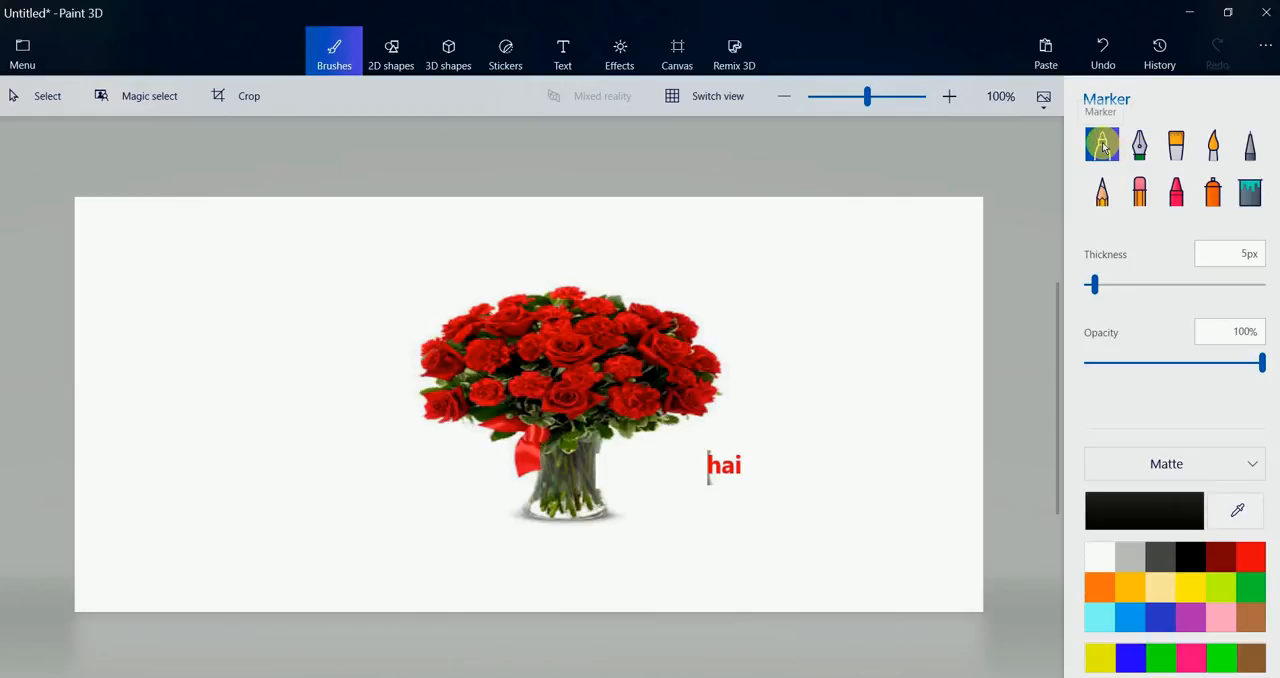
click(1248, 193)
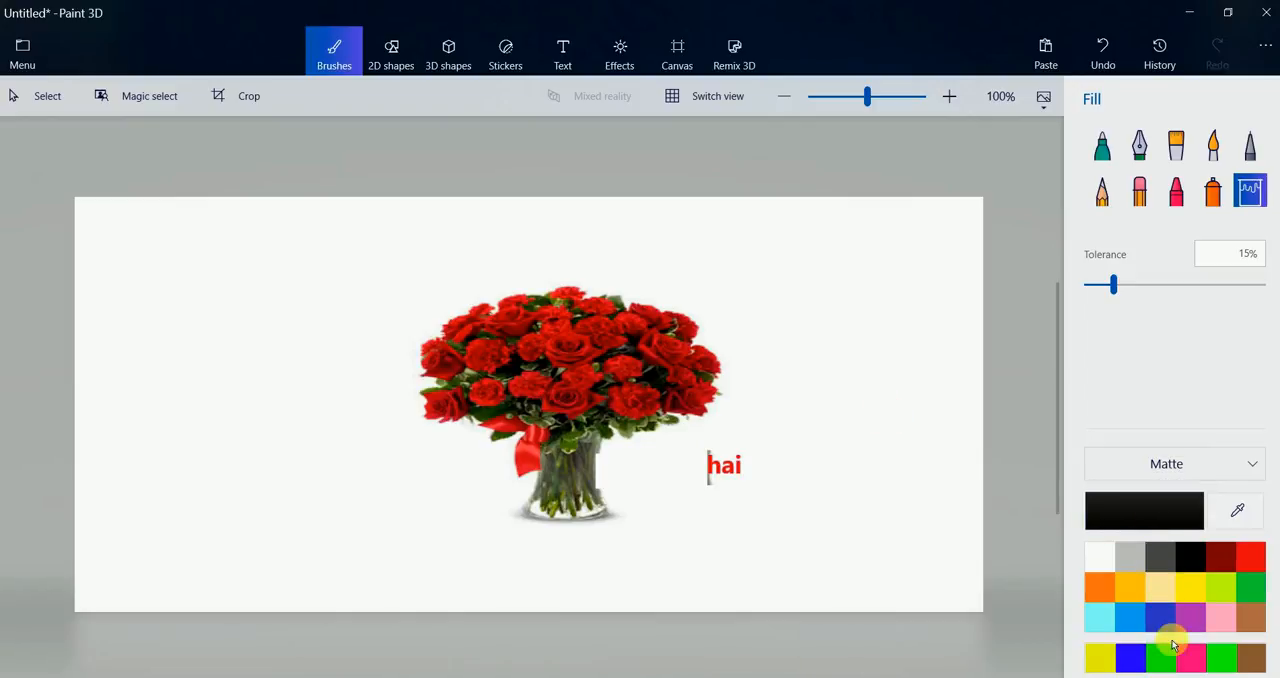
click(1224, 589)
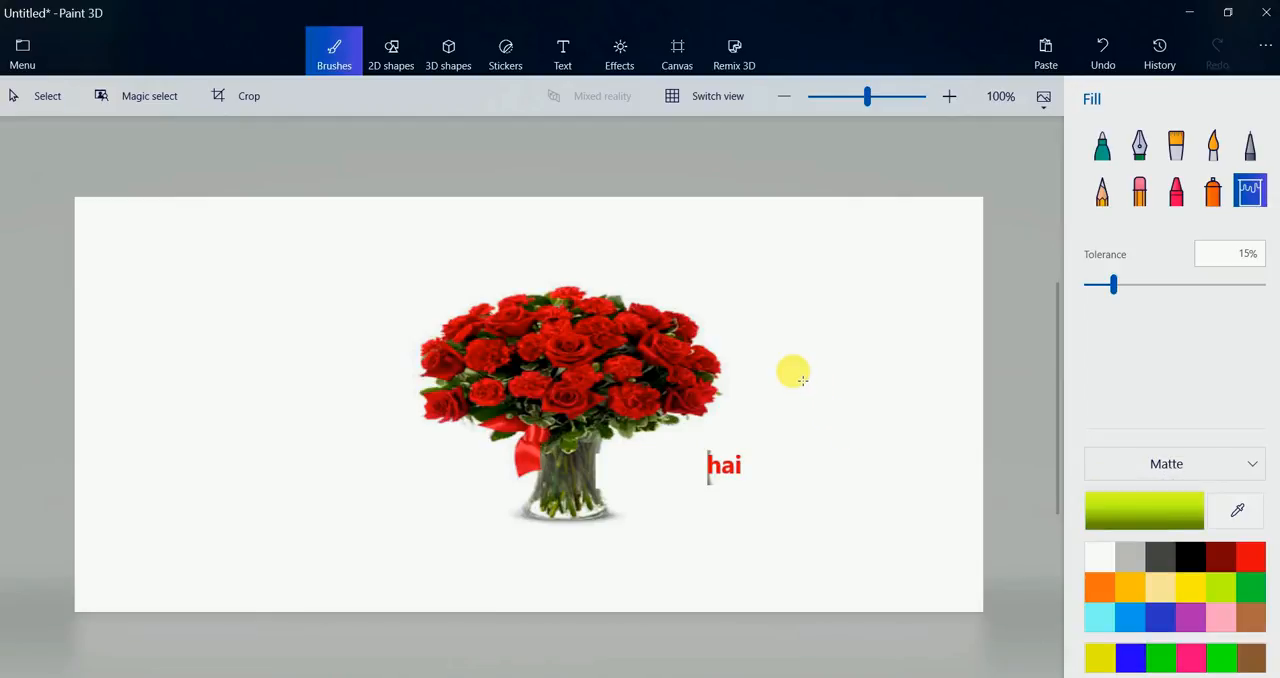
click(804, 382)
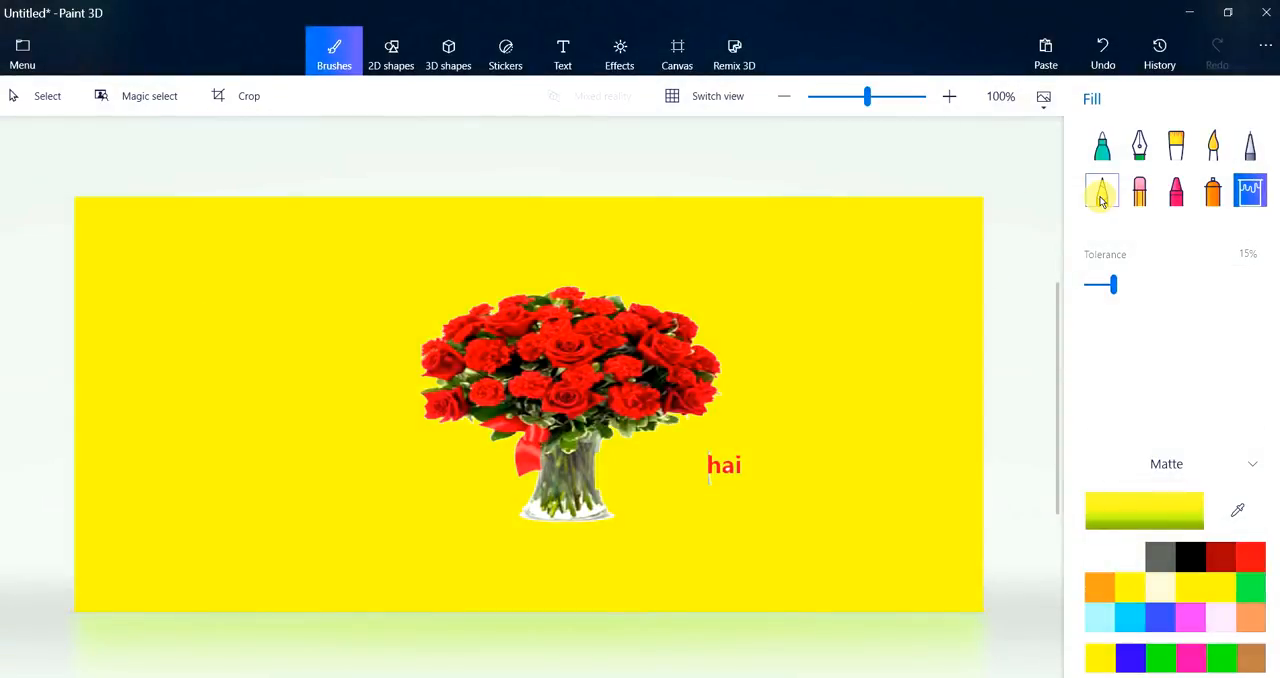
Scribble black pencil strokes on the background between "hai" and the right side of the canvas
click(1100, 195)
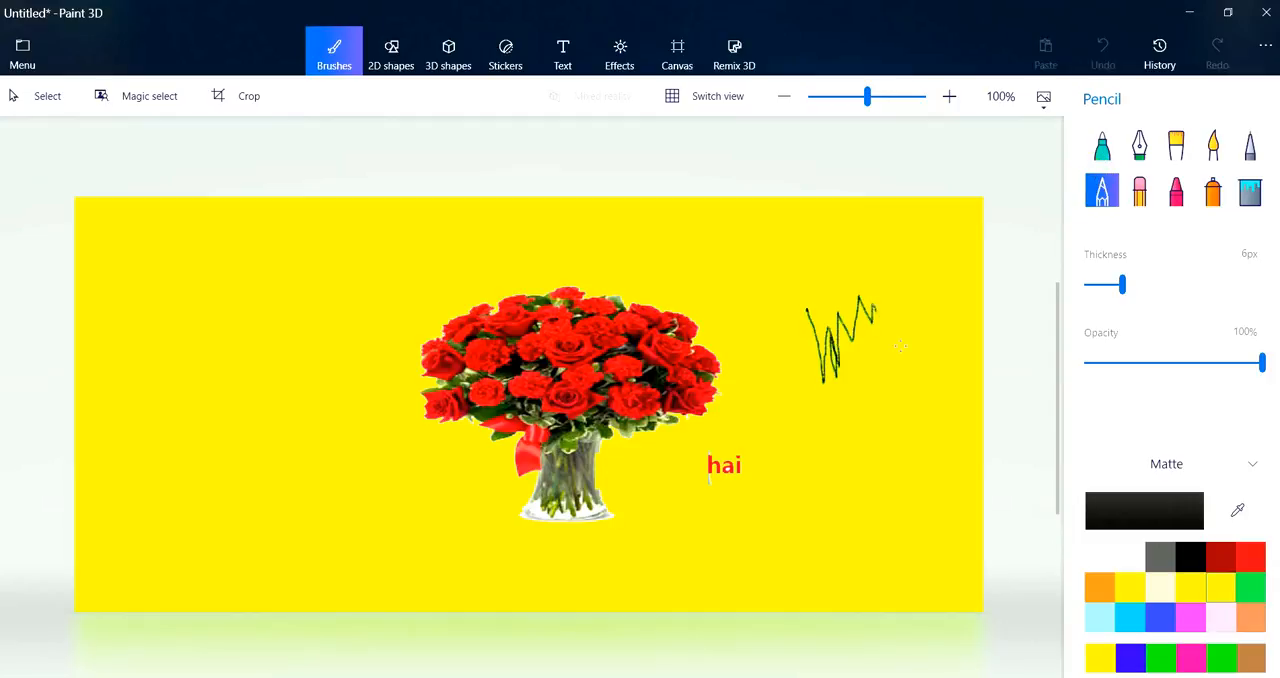
drag(722, 450, 893, 312)
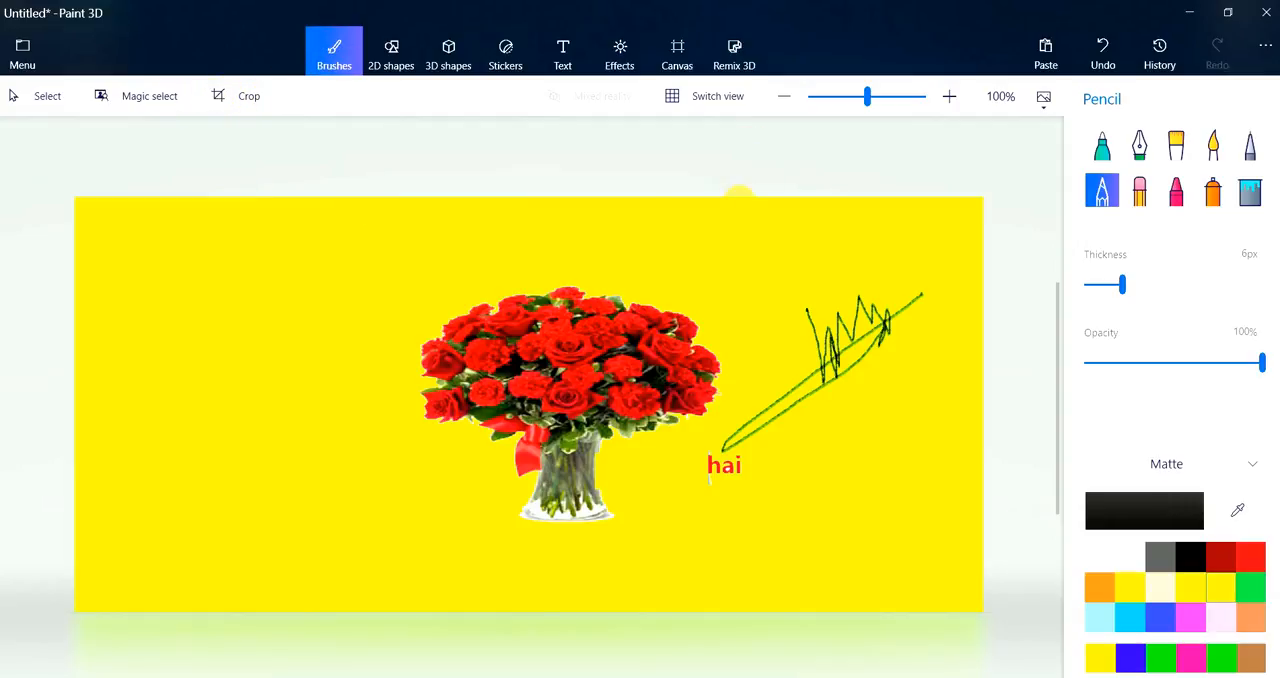
Insert a black 3D cube and move it fully onto the canvas, left of the bouquet
click(444, 52)
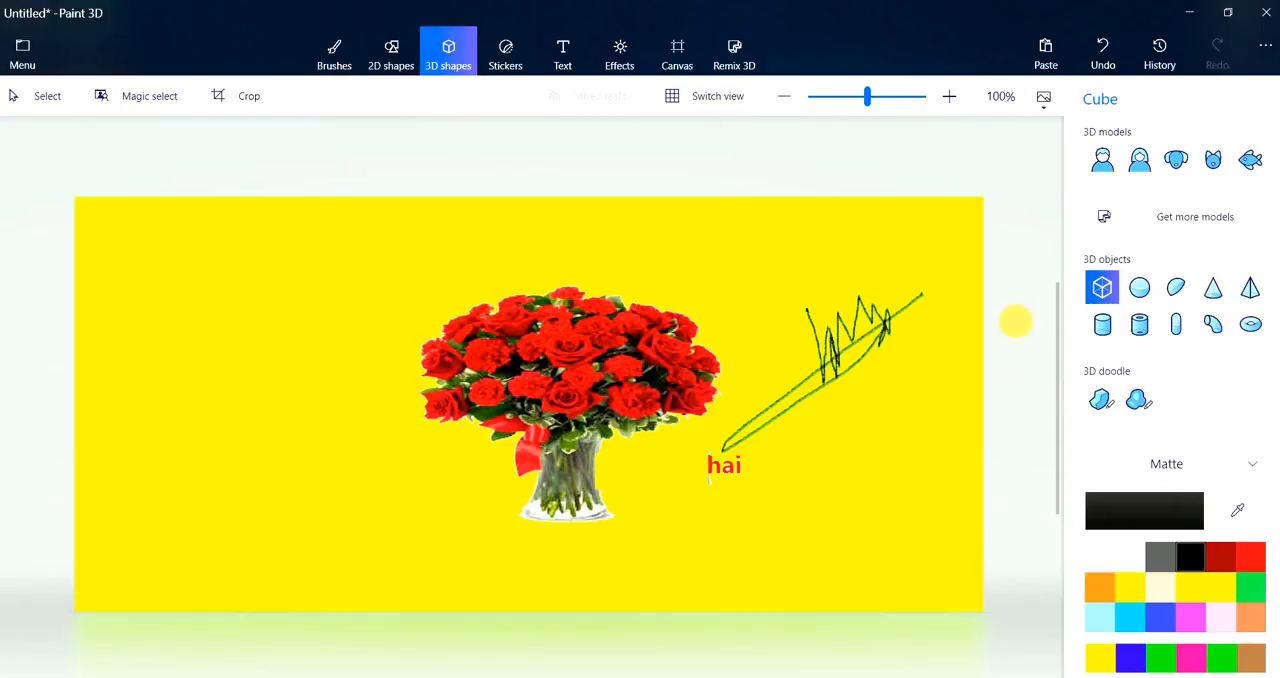
click(138, 323)
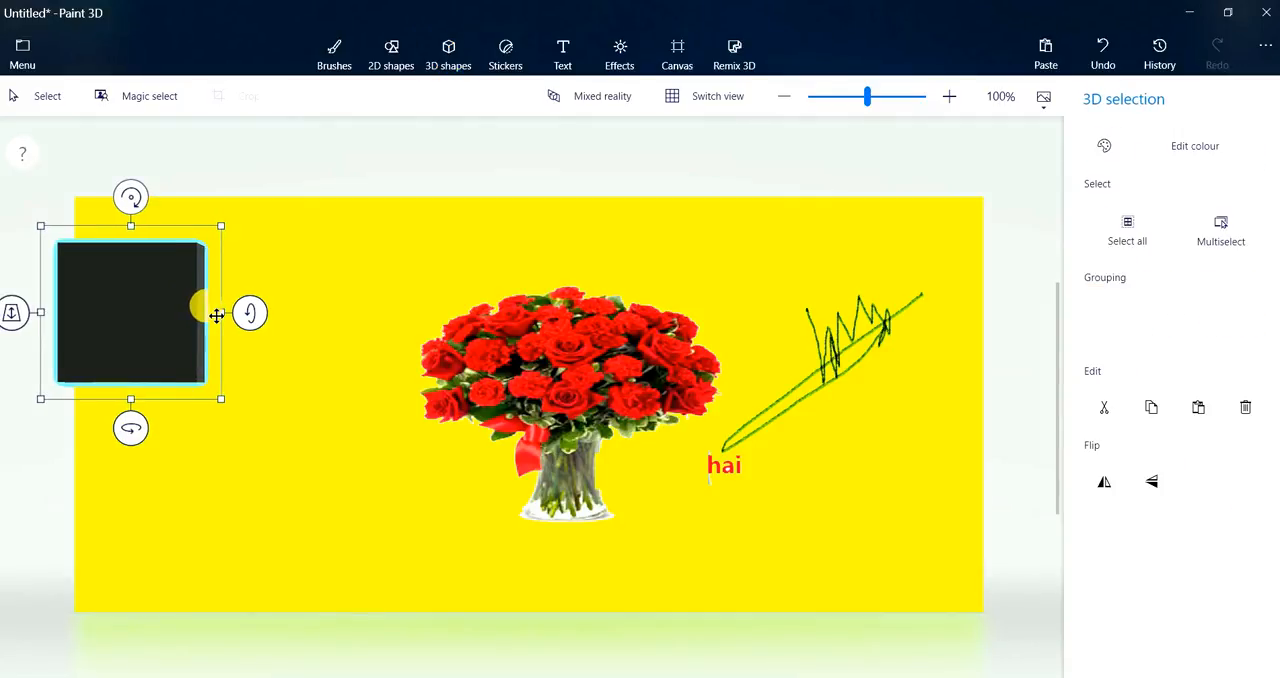
drag(163, 297, 285, 323)
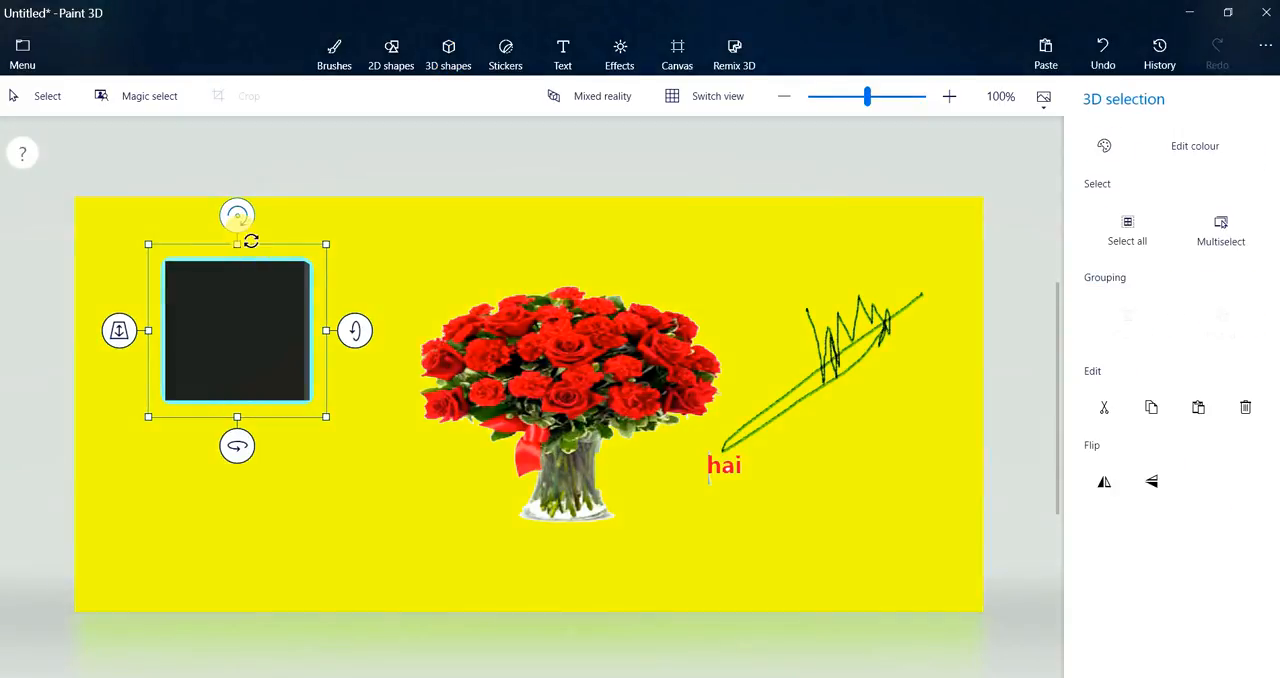
Look at the scene in both the 3D and flat views, and view the available effects filters
click(701, 101)
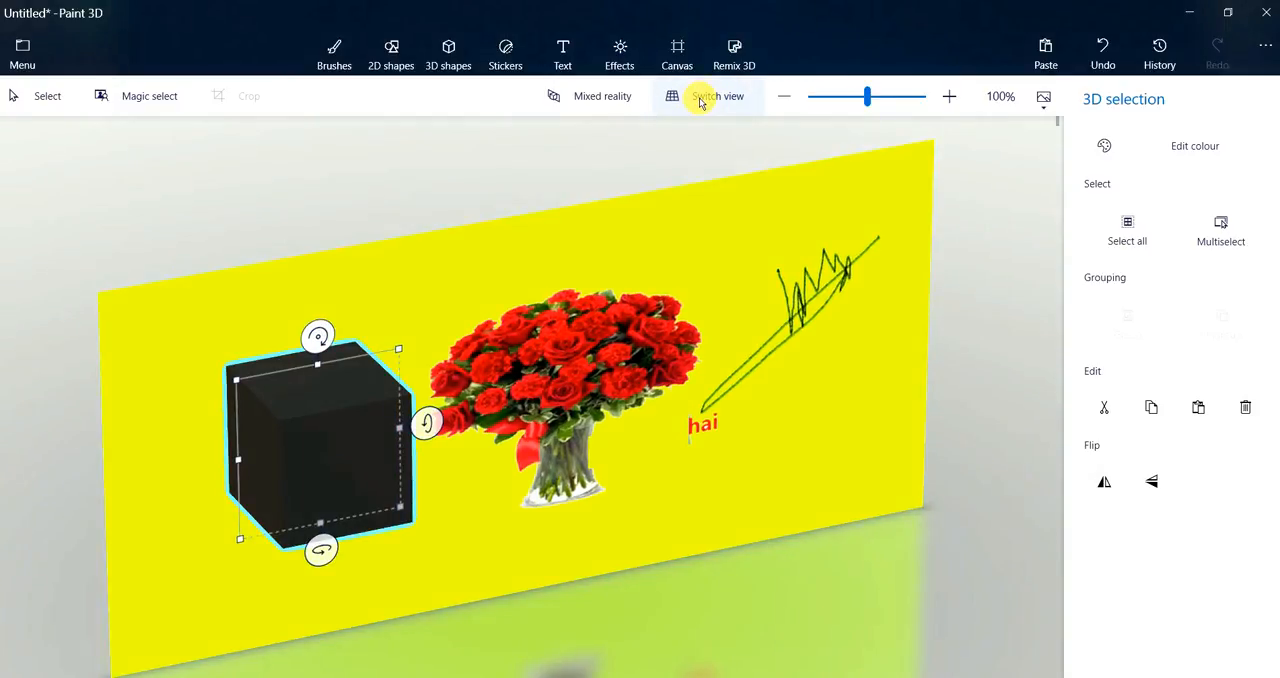
click(701, 101)
click(701, 101)
click(701, 101)
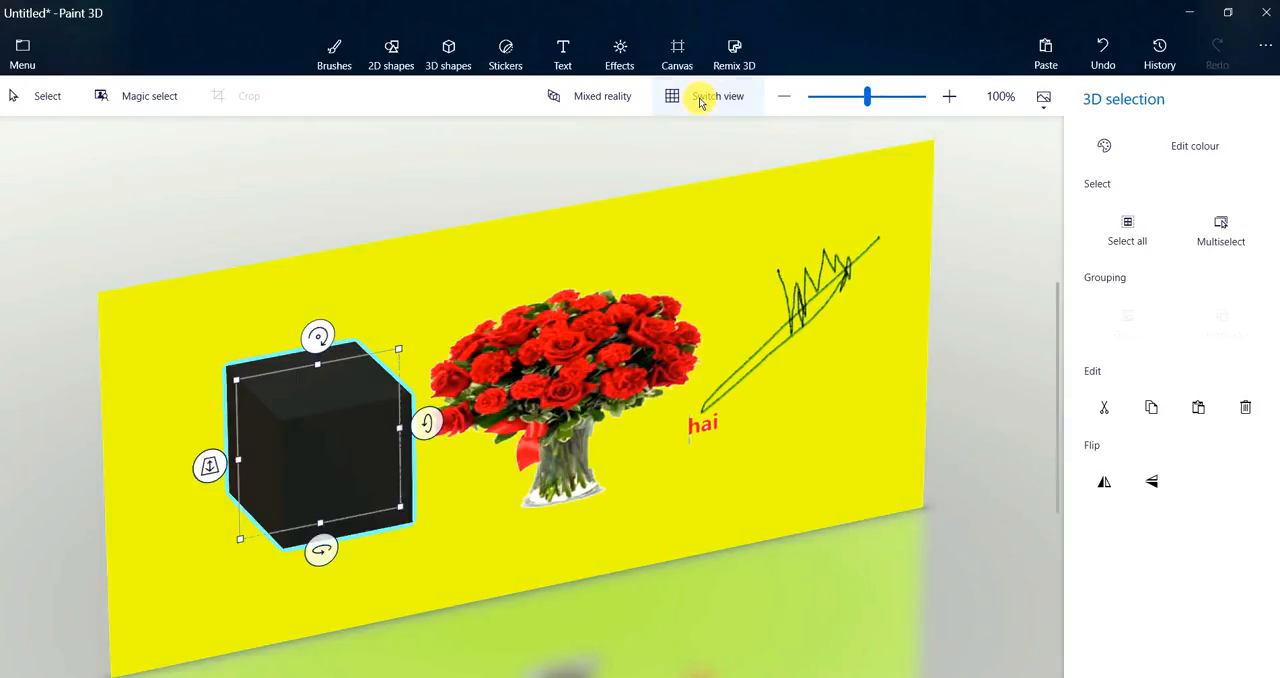
click(624, 58)
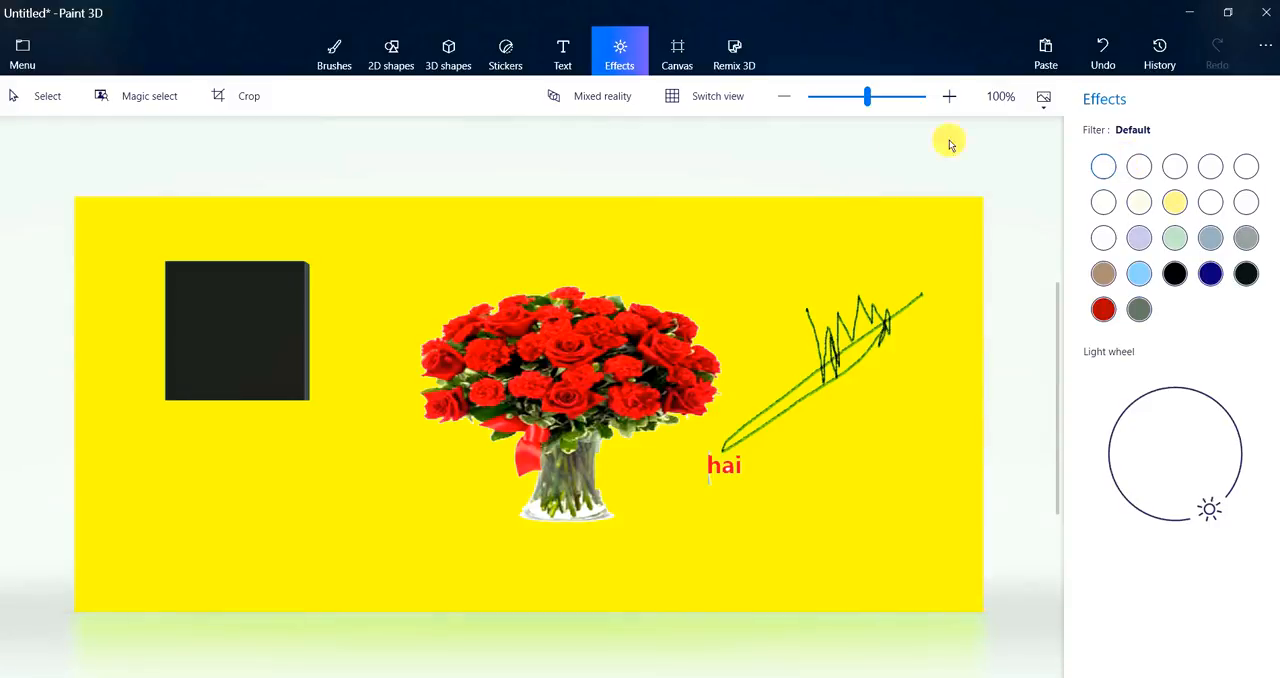
Place a round eye sticker above the pencil scribble, between the bouquet and the canvas's right edge
click(506, 56)
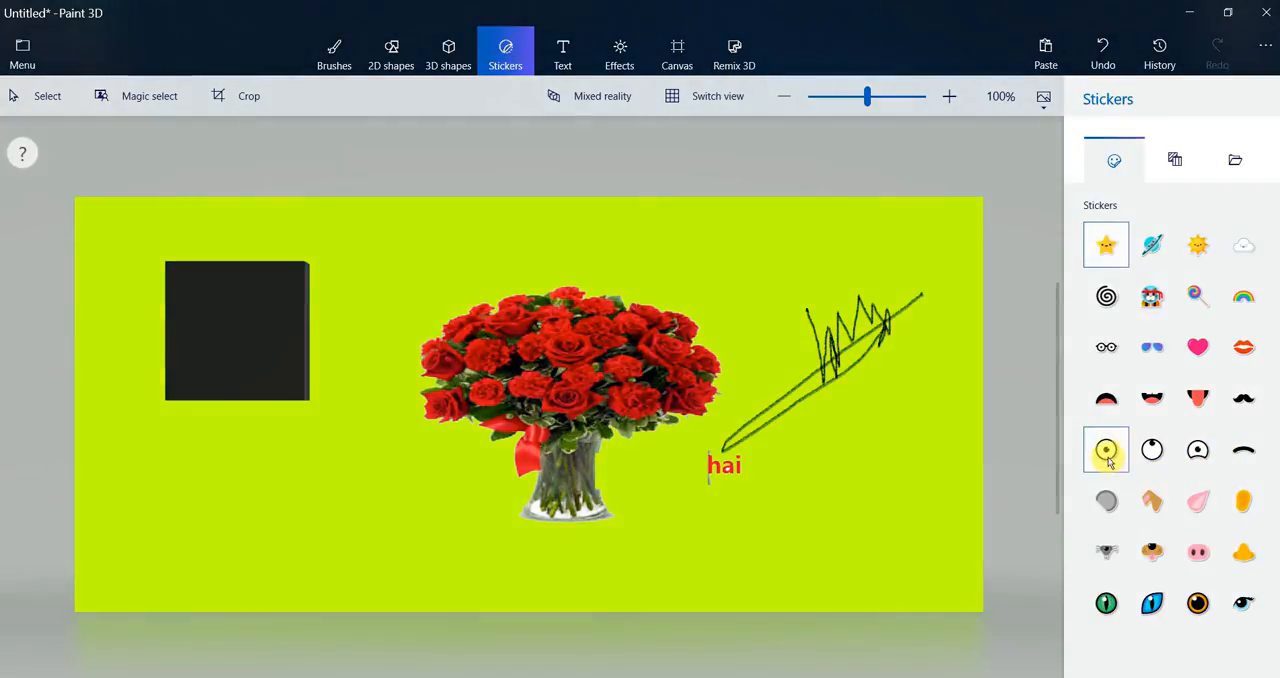
click(1110, 440)
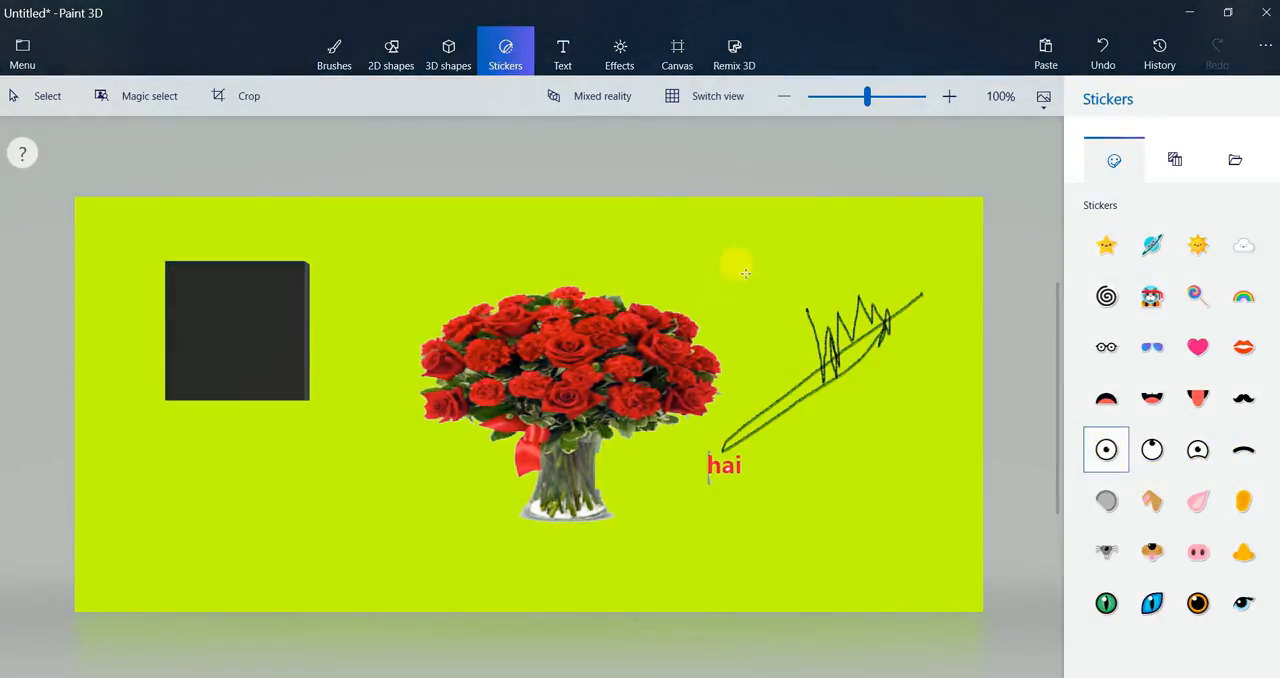
drag(745, 272, 781, 277)
drag(722, 341, 768, 290)
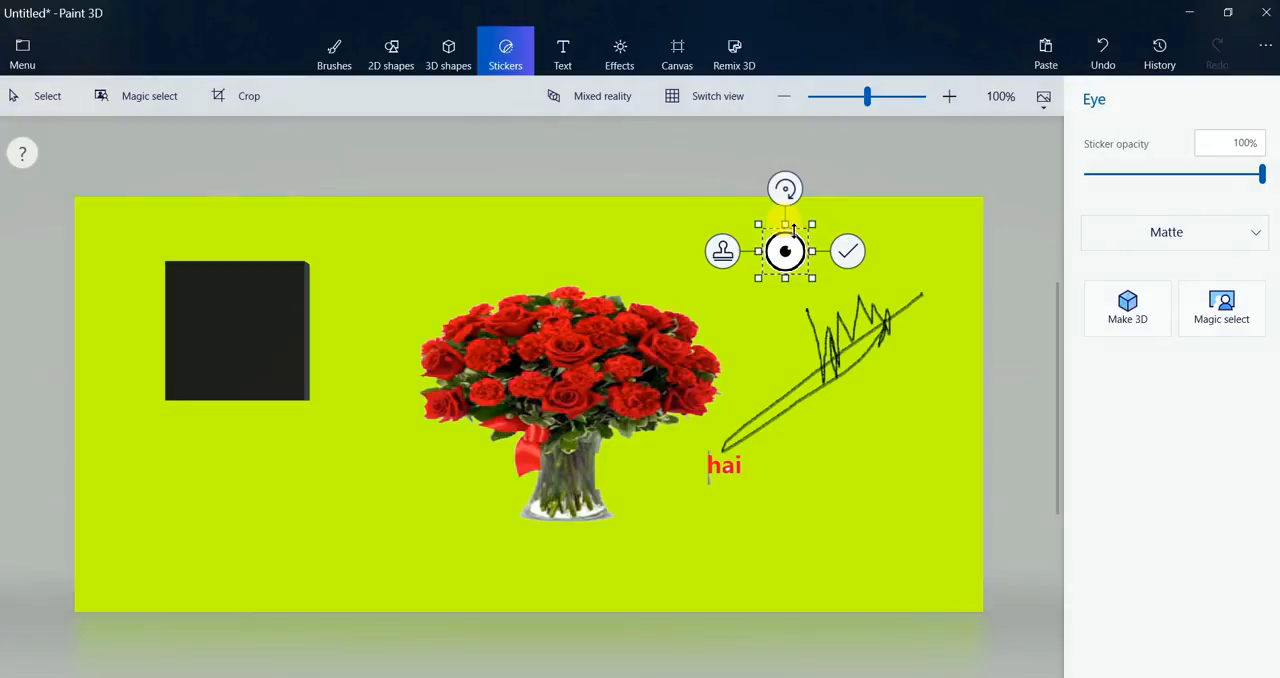
drag(791, 236, 791, 238)
drag(817, 286, 816, 284)
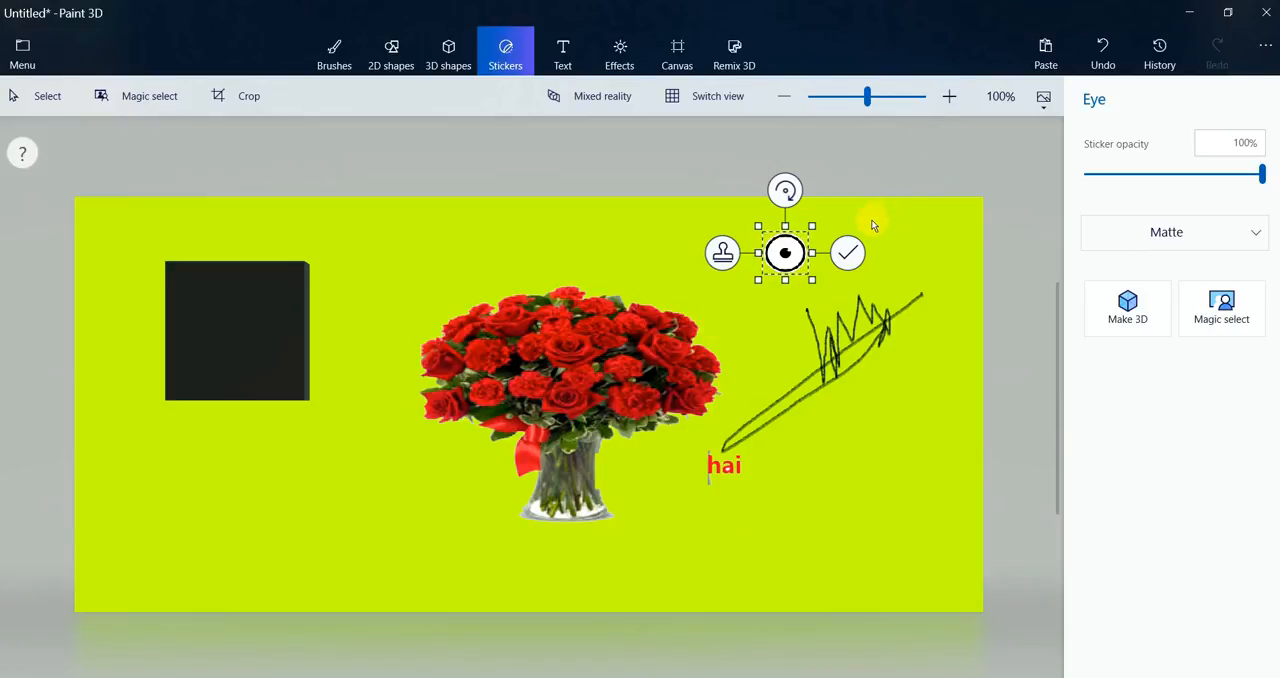
Switch to Notepad with the desktop file New Text Document (2), write "ഹായ്" and copy it
click(1190, 14)
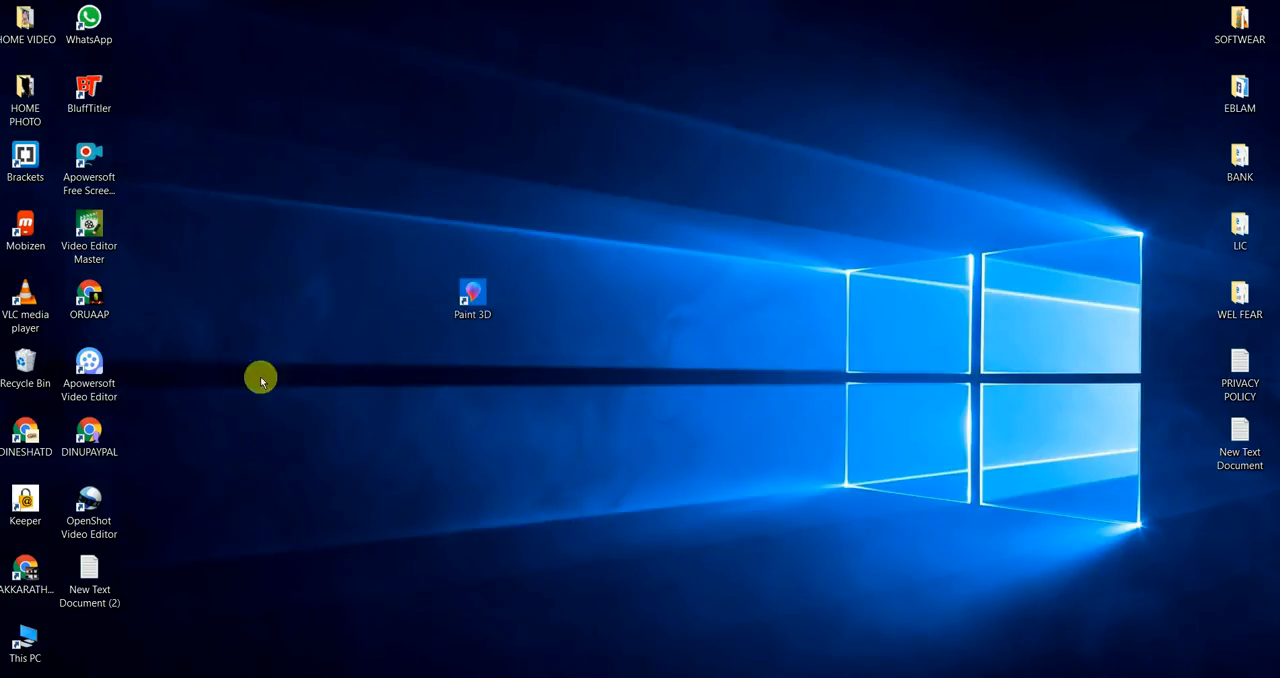
double_click(111, 577)
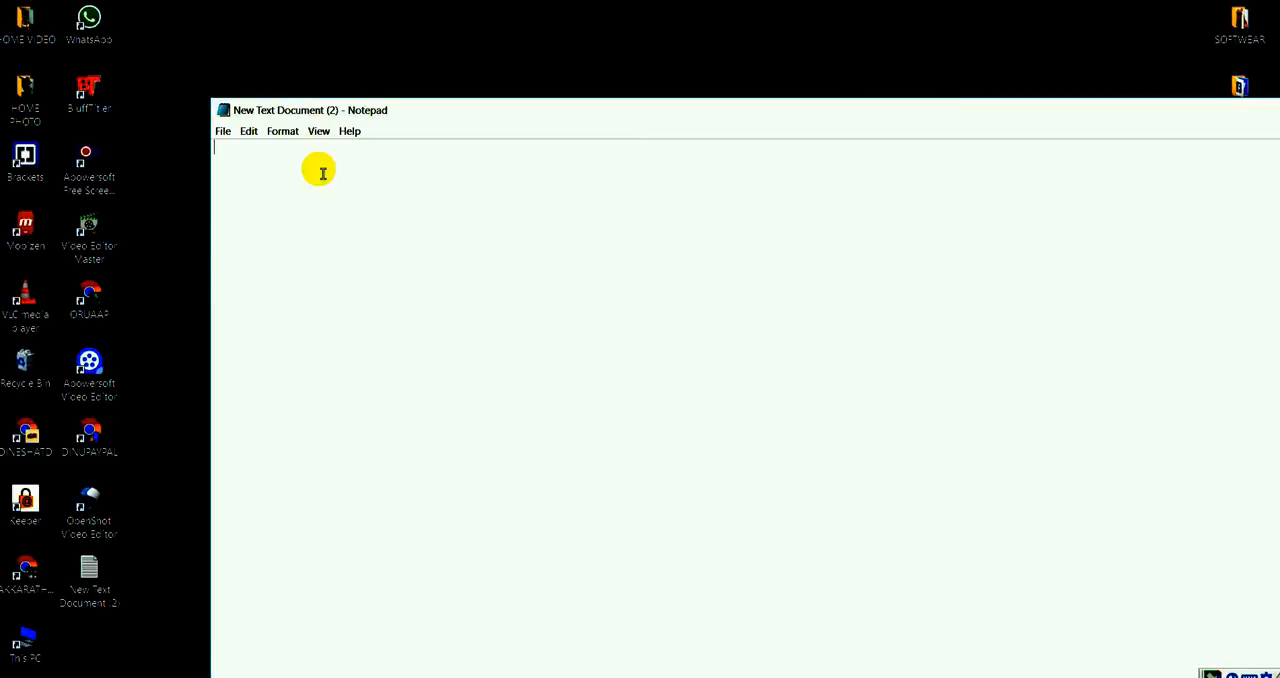
text(ha)
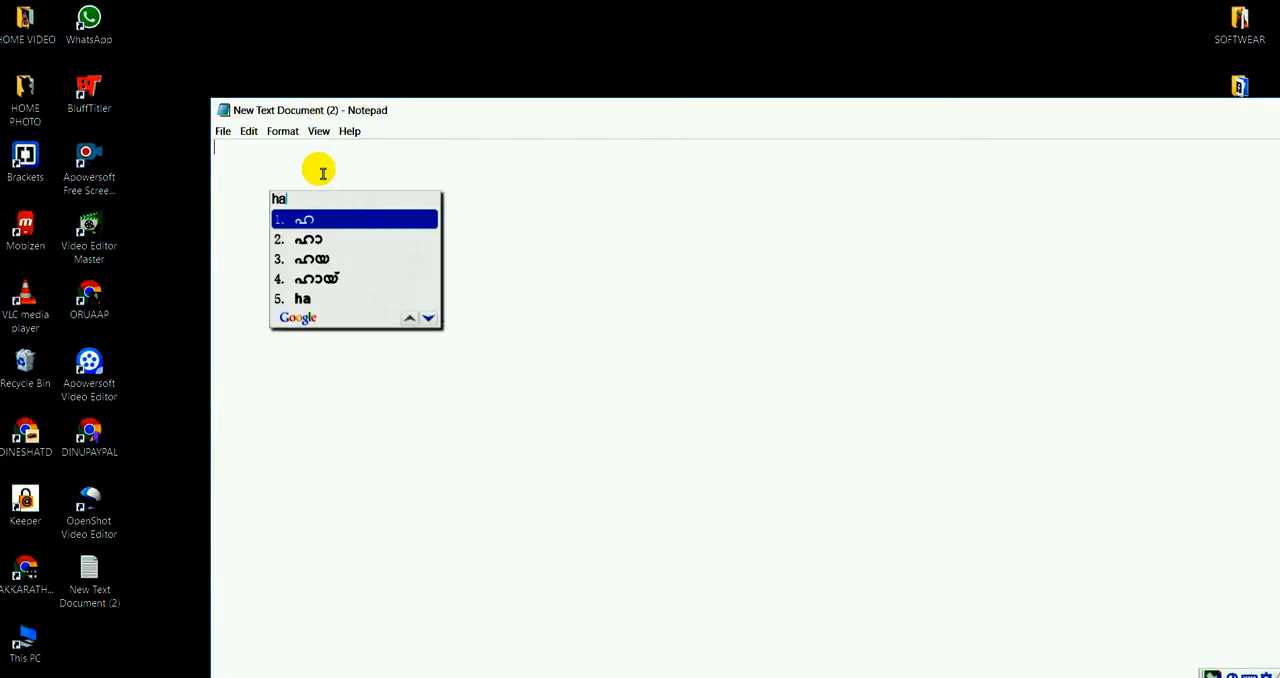
text(i)
key(space)
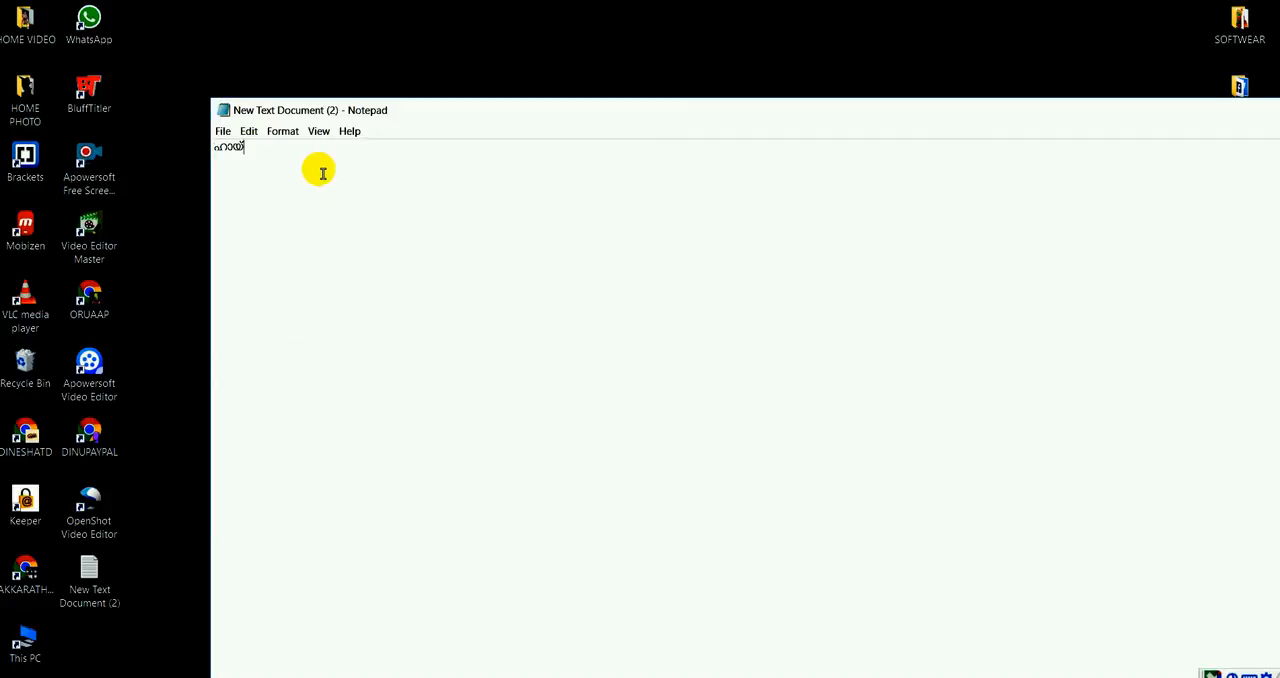
drag(272, 157, 218, 164)
key(ctrl+c)
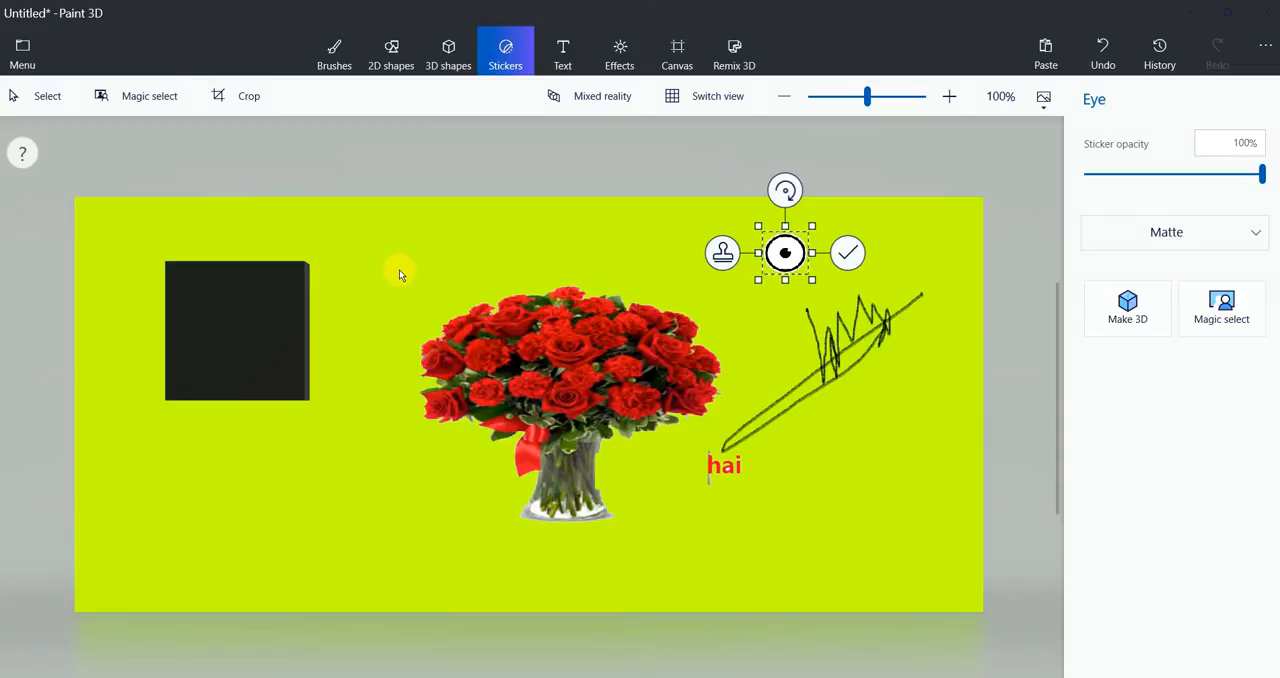
Return to Paint 3D and paste "ഹായ്" into a new 2D text box above the bouquet
click(563, 54)
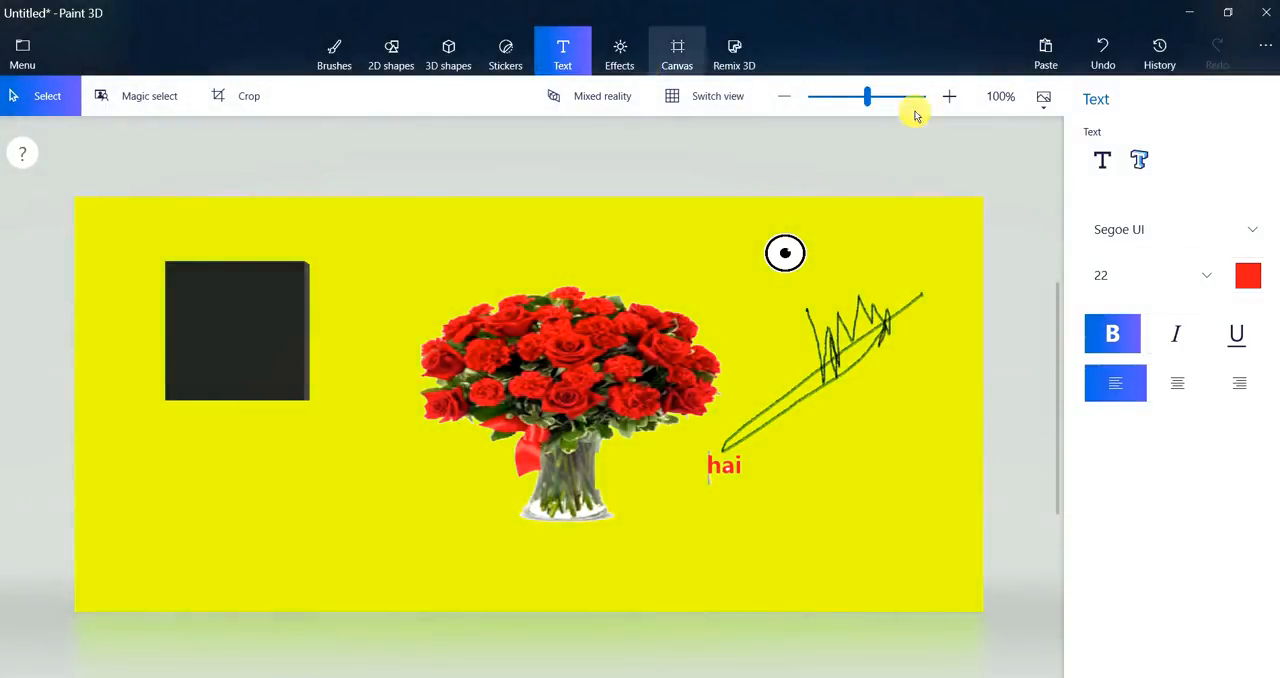
click(1102, 160)
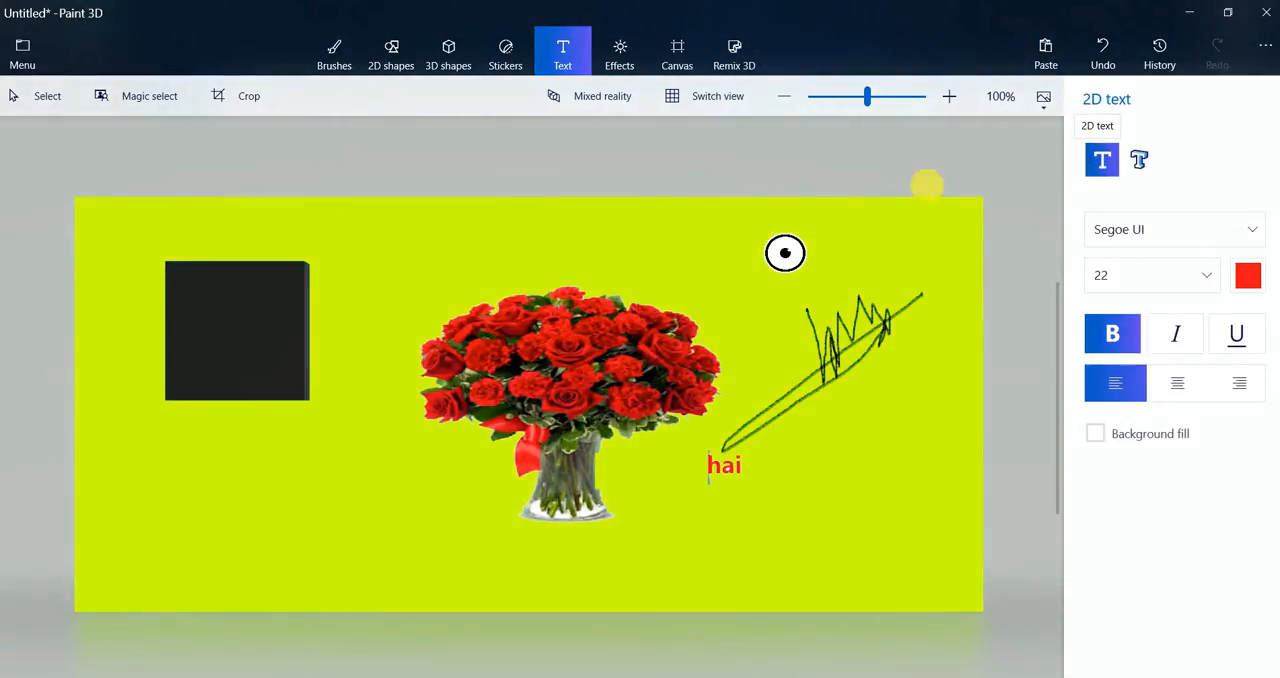
click(481, 242)
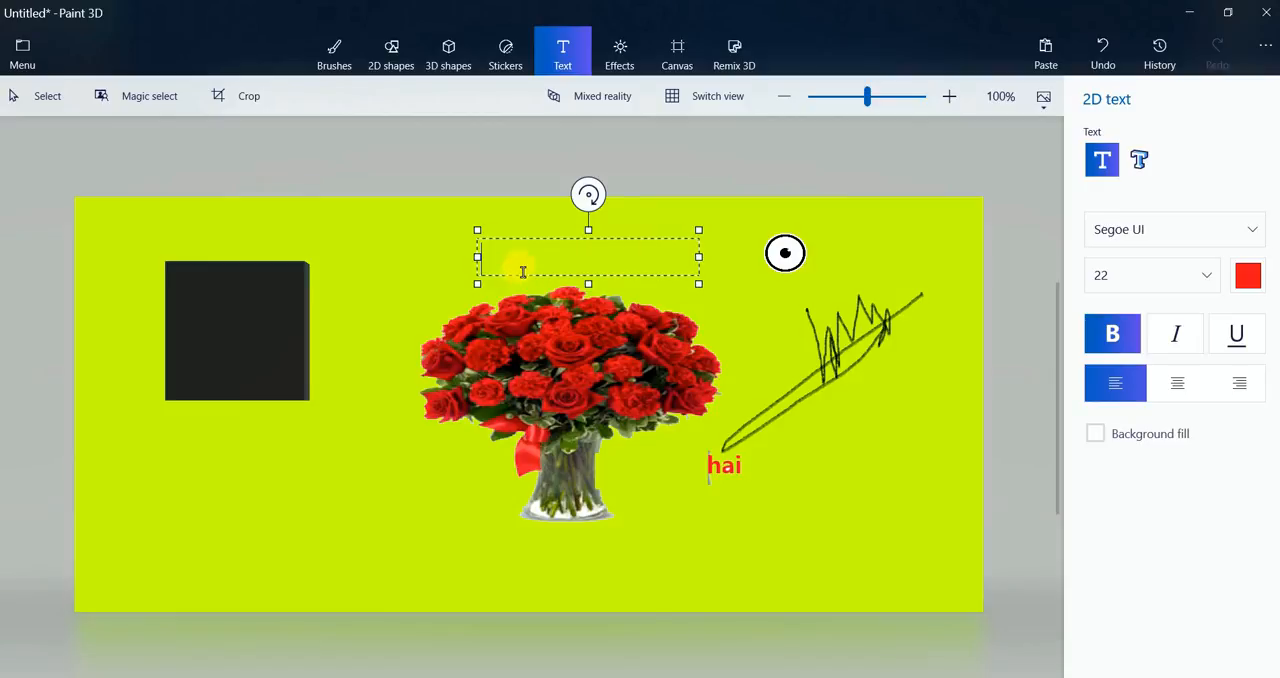
right_click(518, 255)
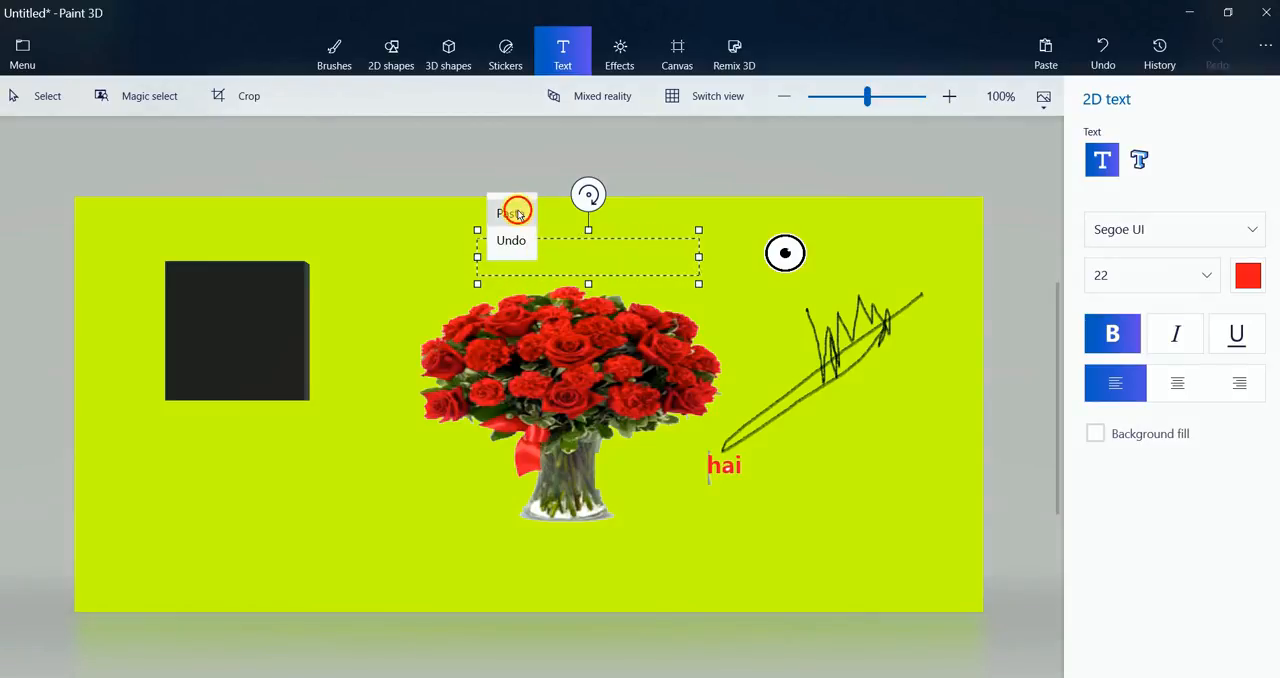
click(517, 214)
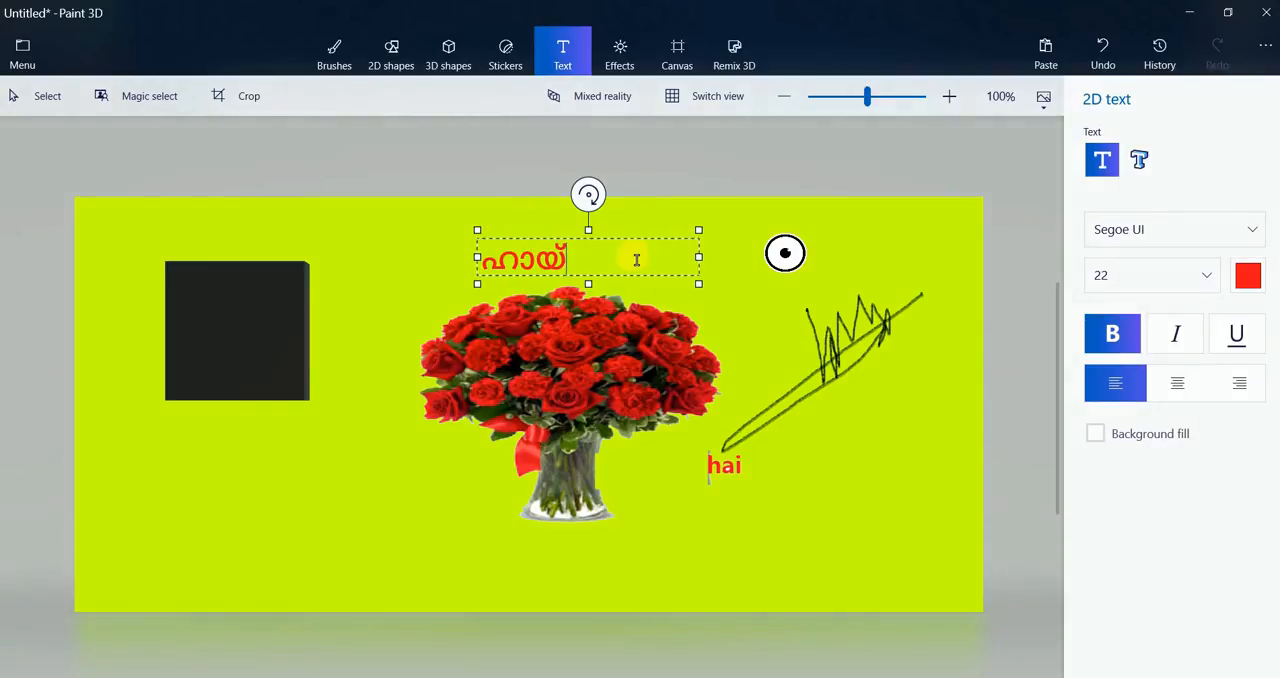
Recolour the pasted "ഹായ്" text above the bouquet bright pink
drag(569, 270, 510, 275)
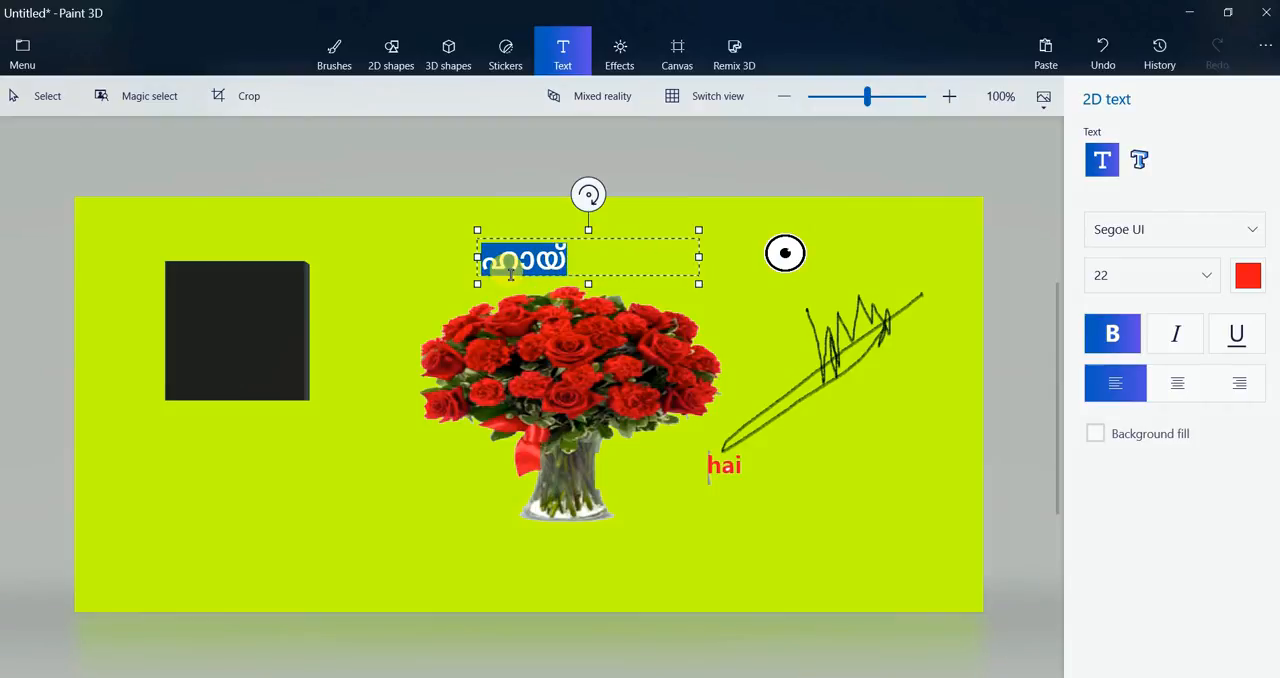
click(1248, 275)
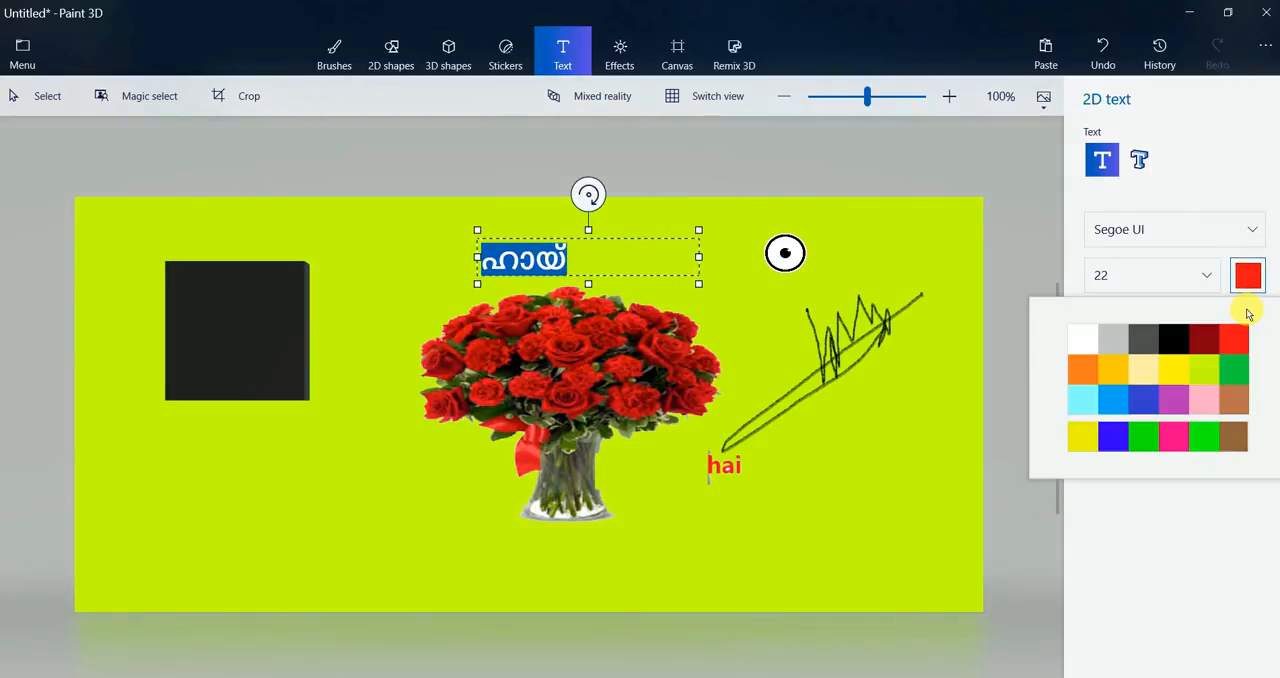
click(1173, 436)
click(629, 268)
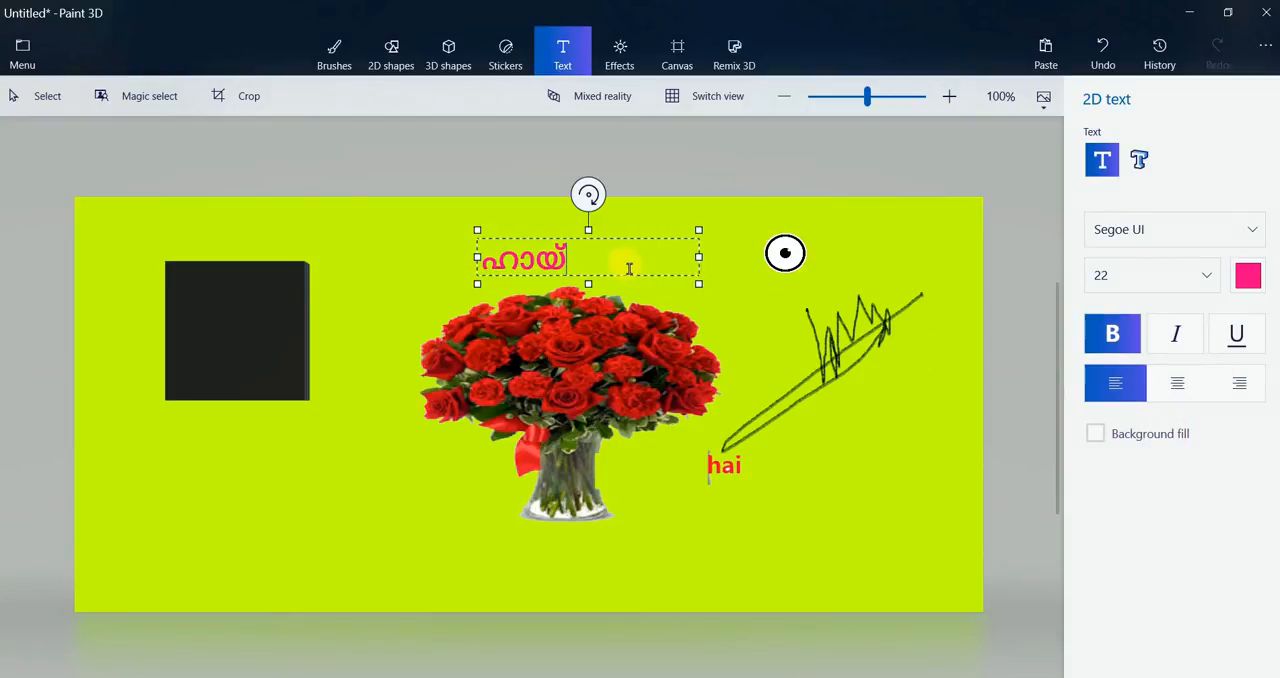
click(1248, 275)
click(588, 262)
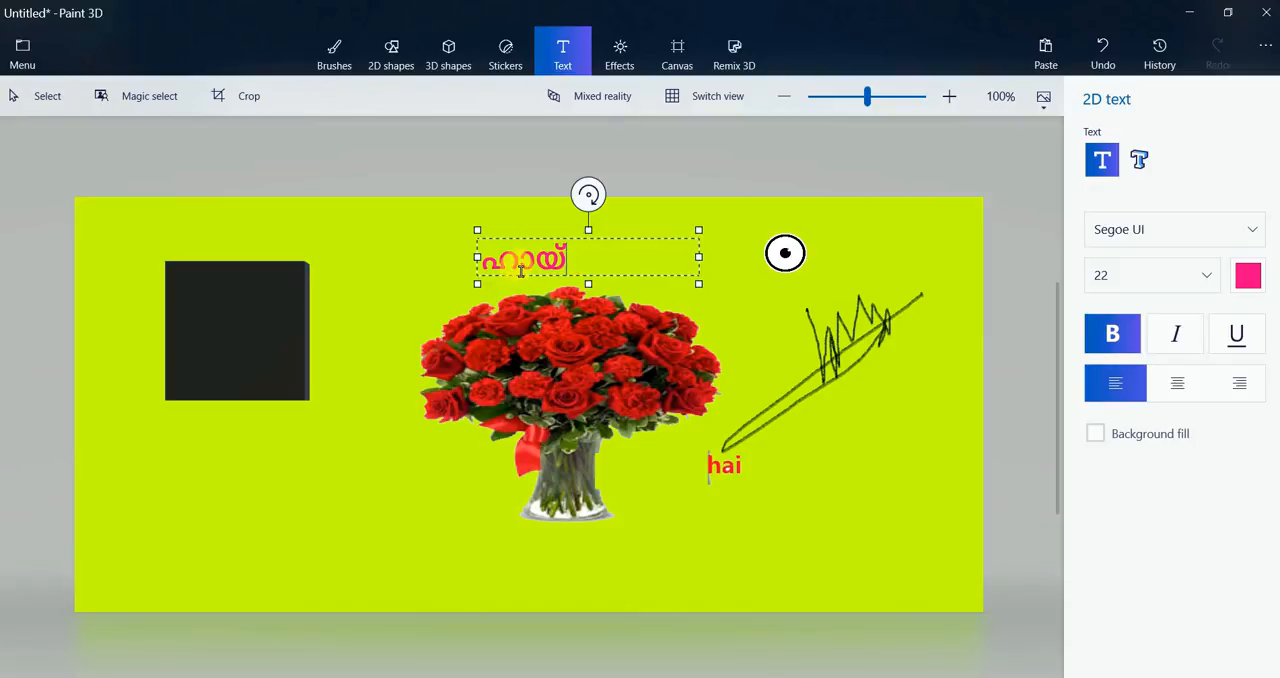
drag(580, 266, 478, 264)
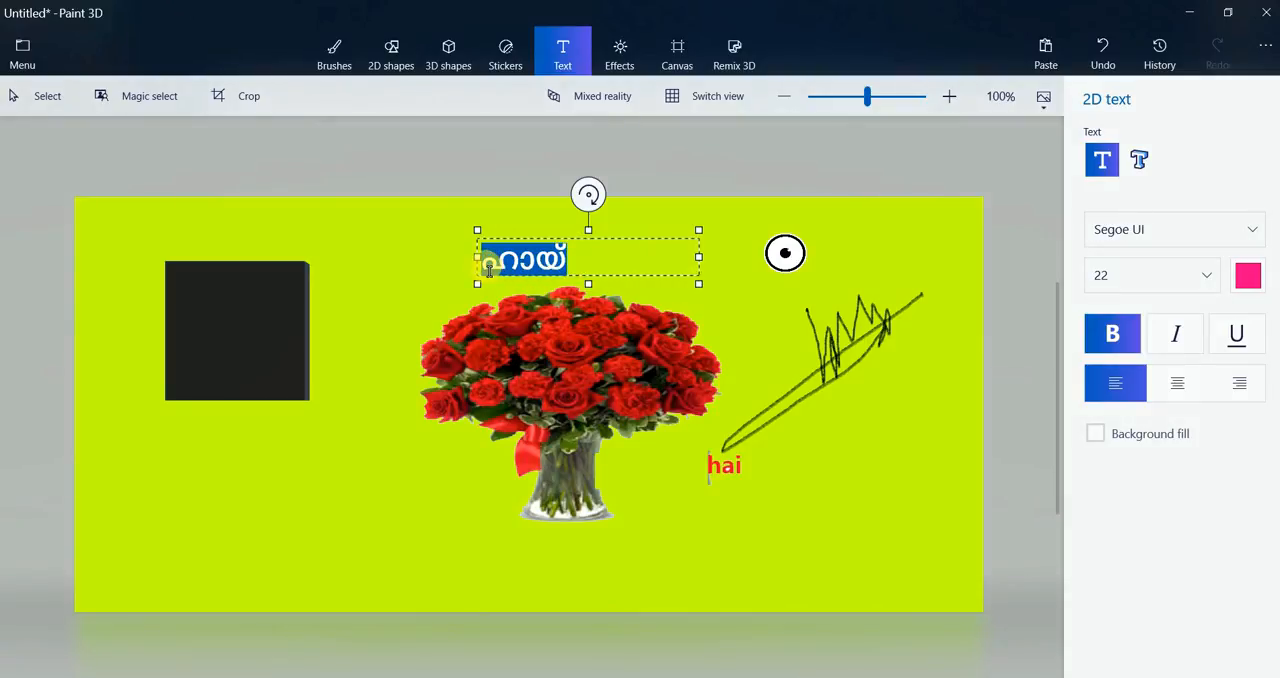
click(1256, 283)
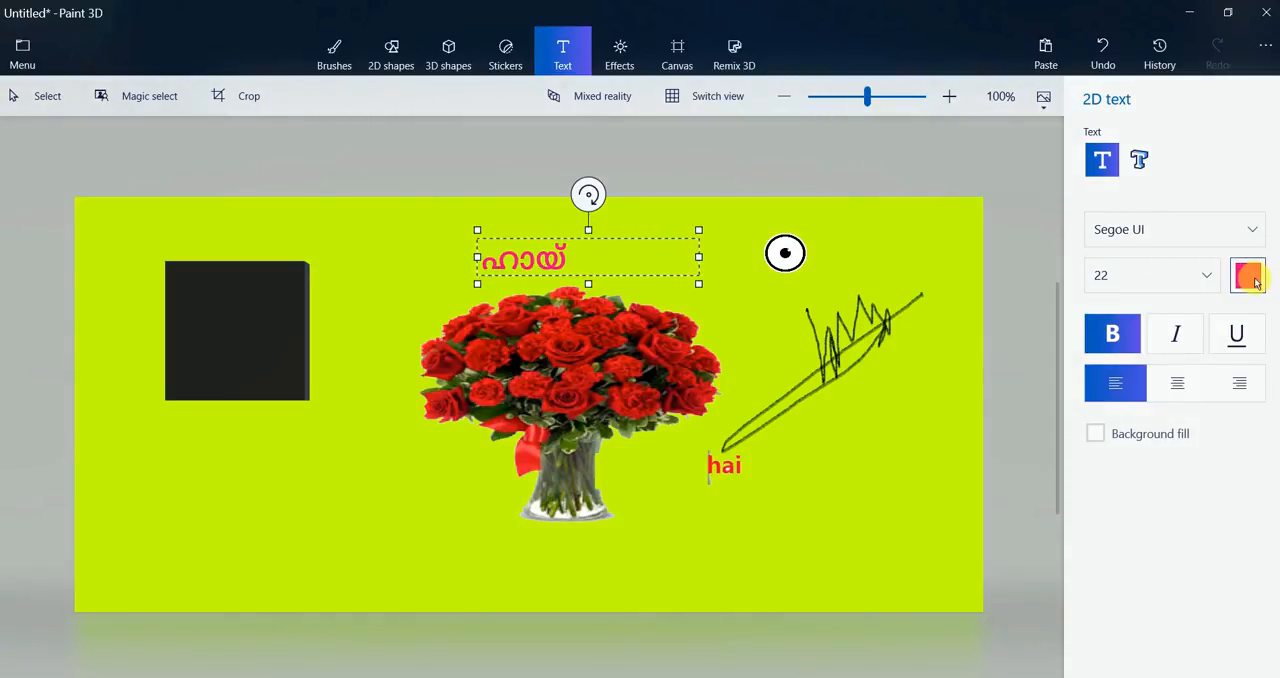
click(1173, 437)
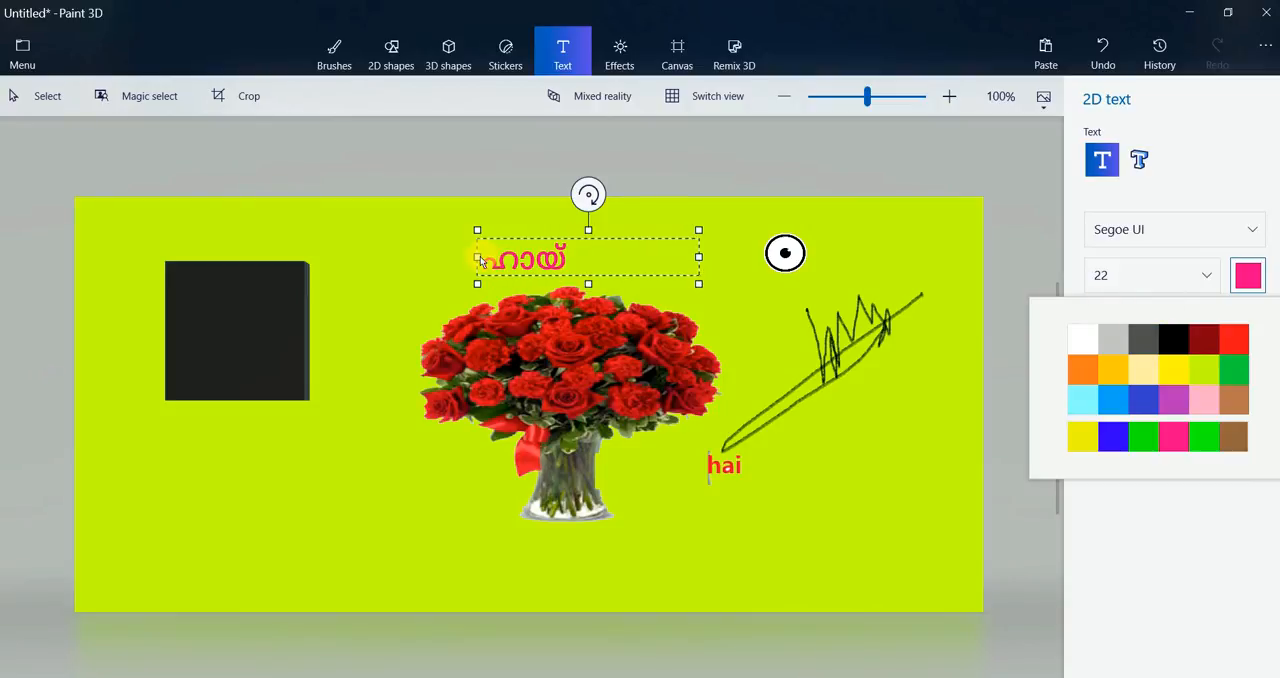
View the font sizes offered for the pink "ഹായ്" text, and switch the canvas to the 3D view and back
drag(480, 258, 570, 262)
key(ctrl+c)
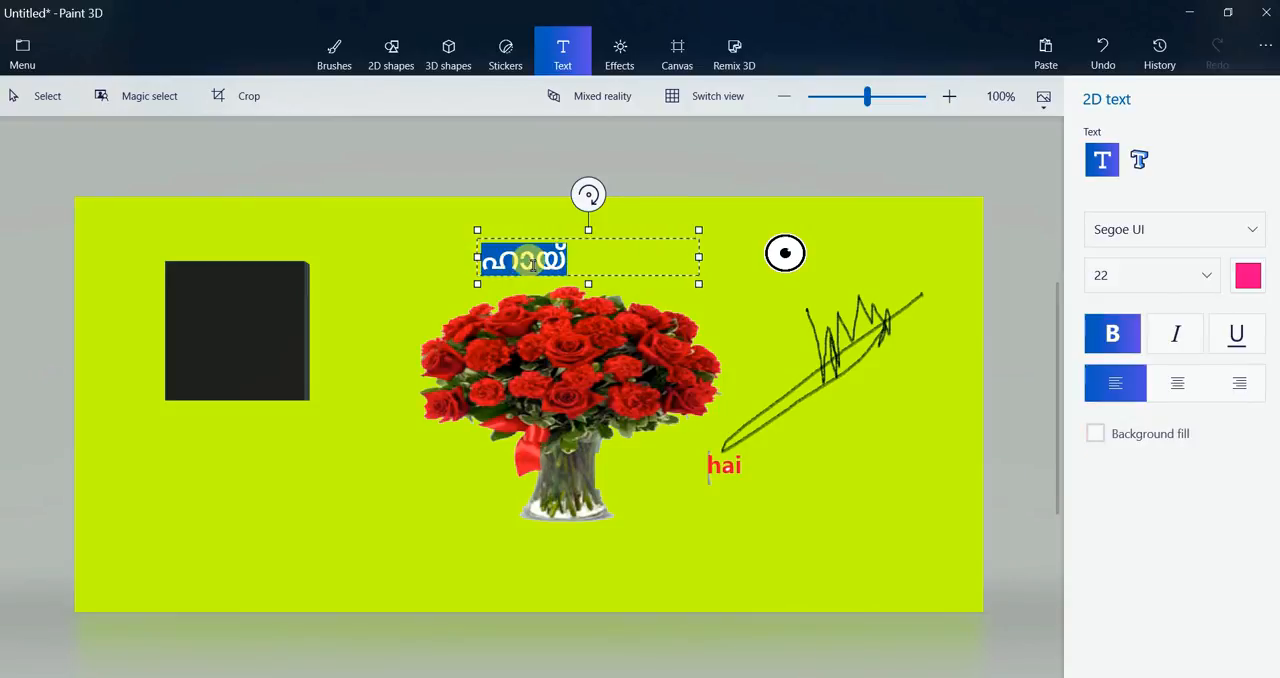
click(1209, 280)
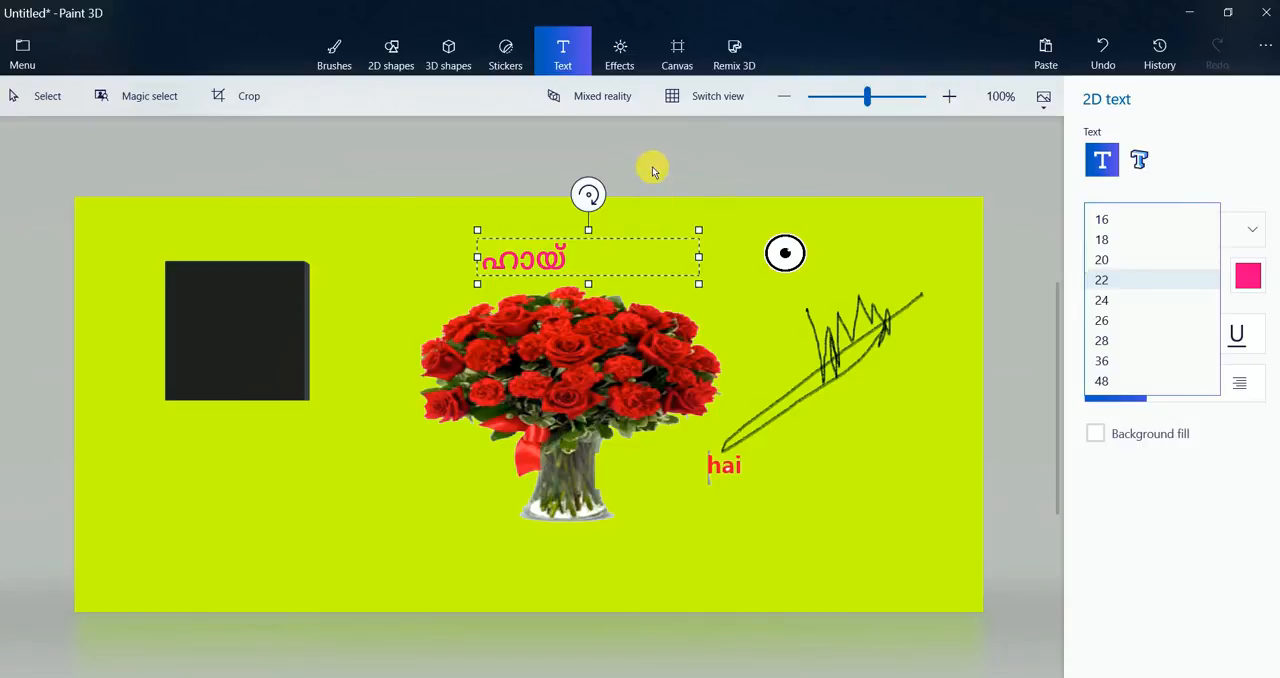
click(684, 104)
click(678, 105)
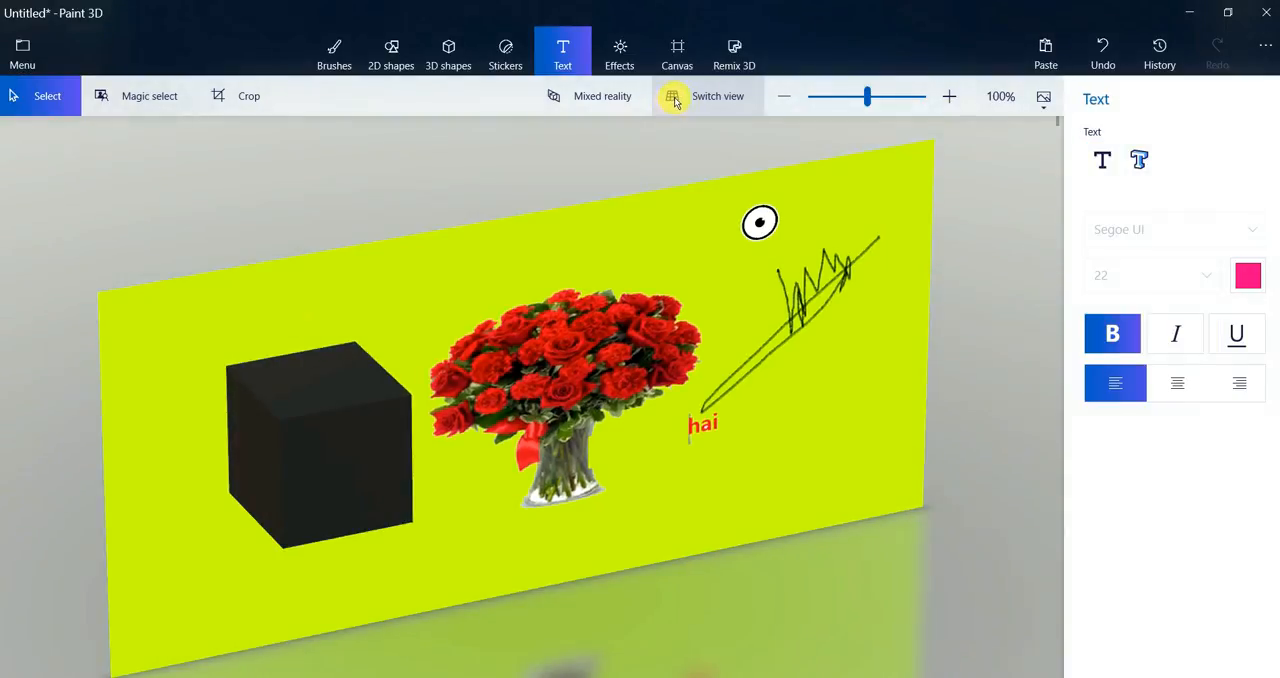
click(676, 101)
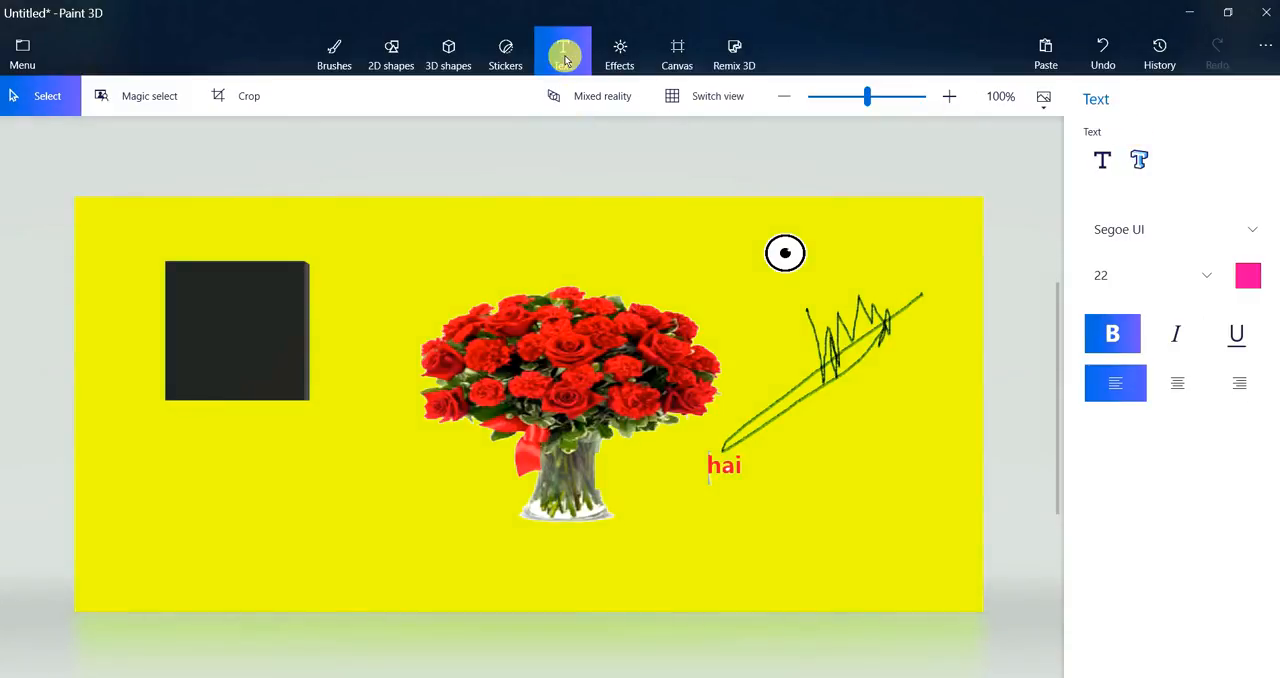
Set the 2D text colour to black and paste "ഹായ്" into a new text box above the bouquet
click(1093, 163)
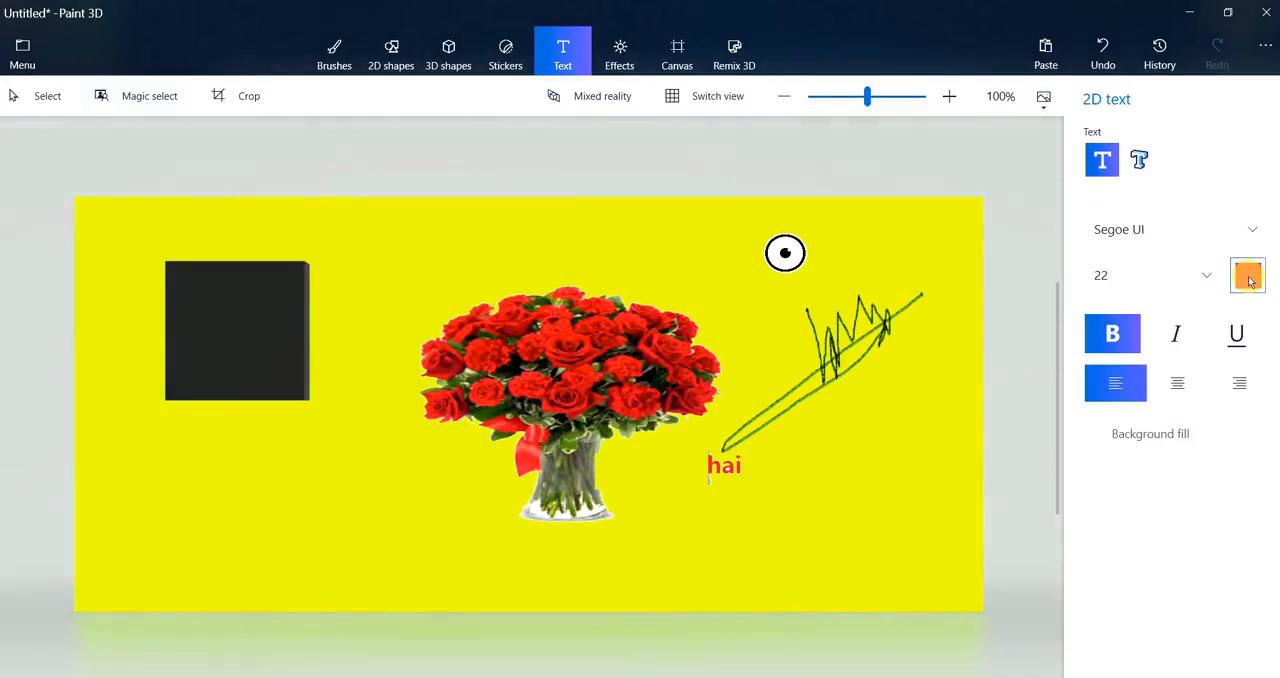
click(1248, 276)
click(1177, 340)
click(1024, 357)
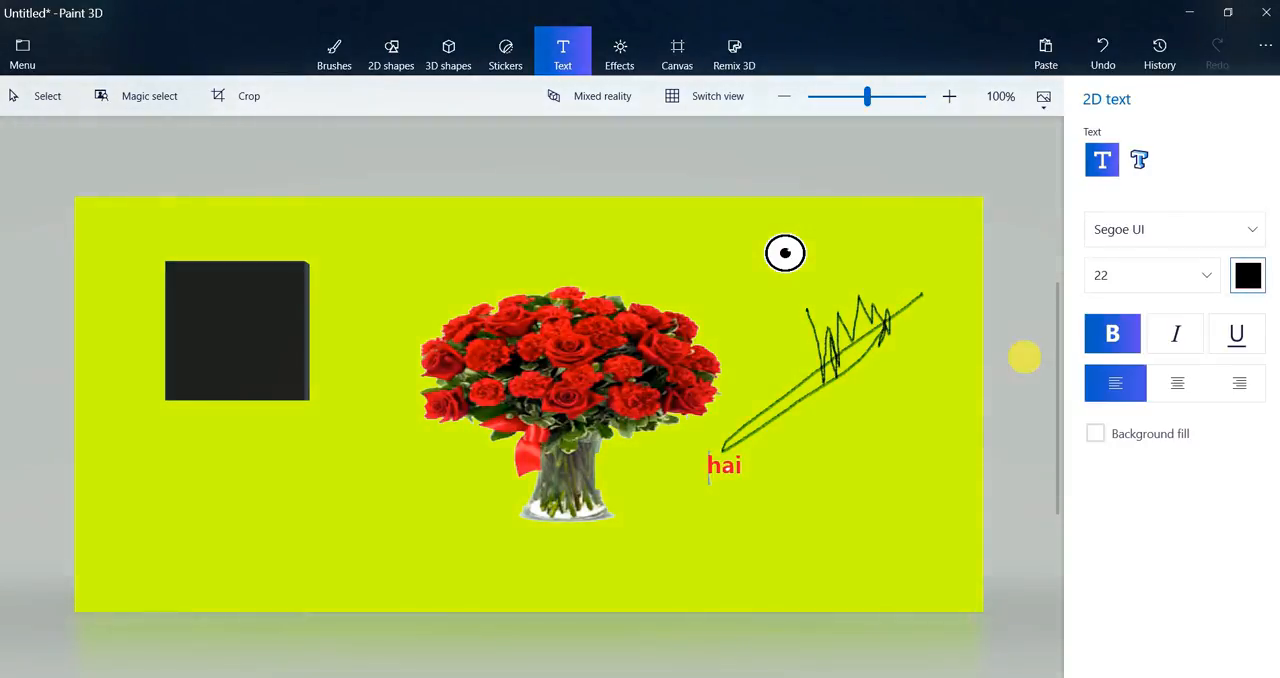
click(490, 236)
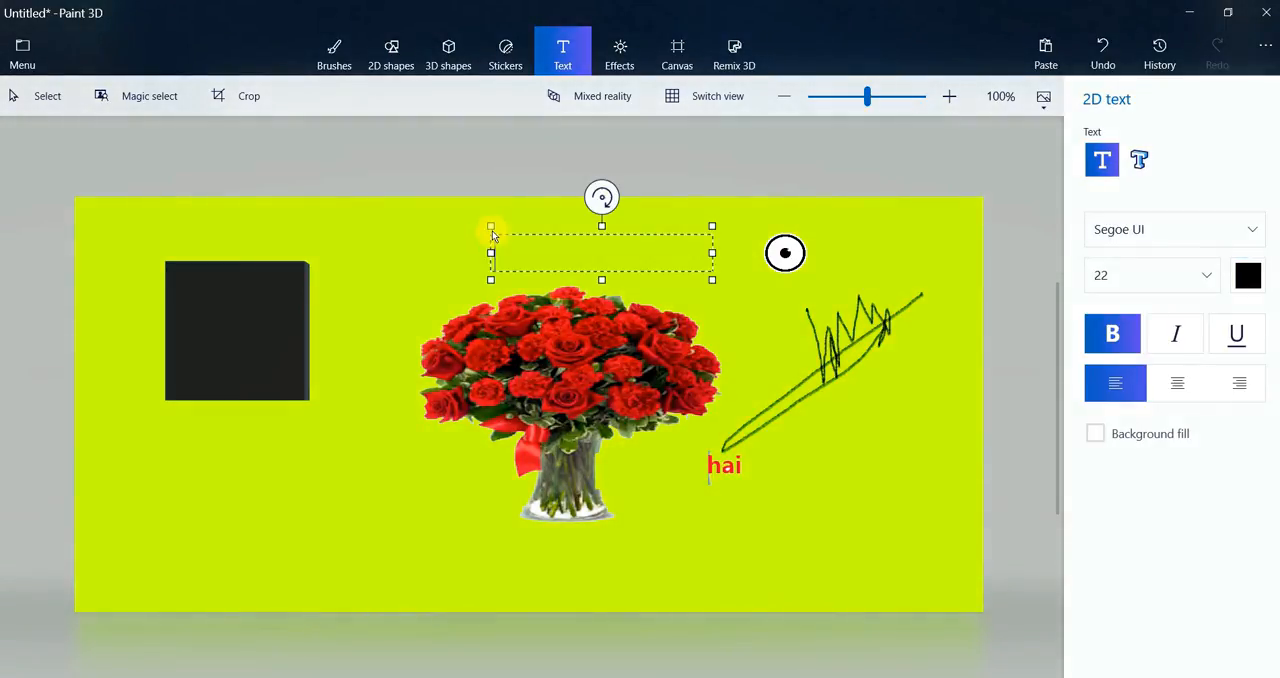
right_click(550, 256)
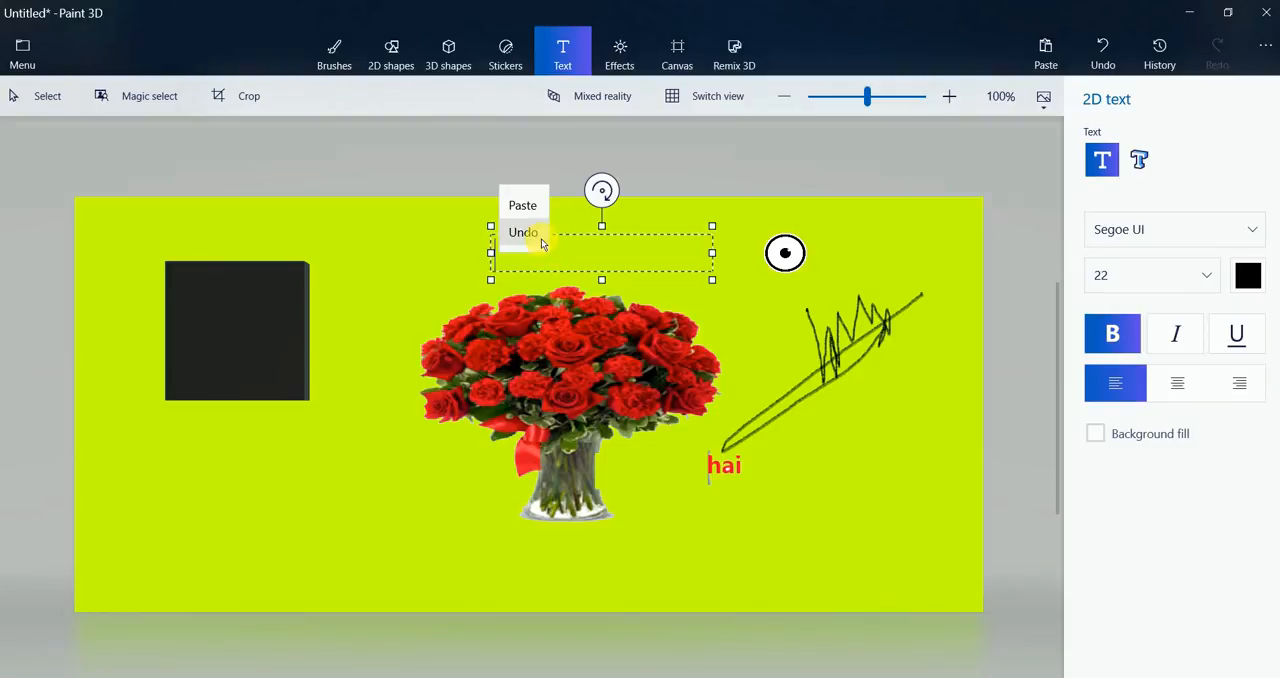
click(533, 208)
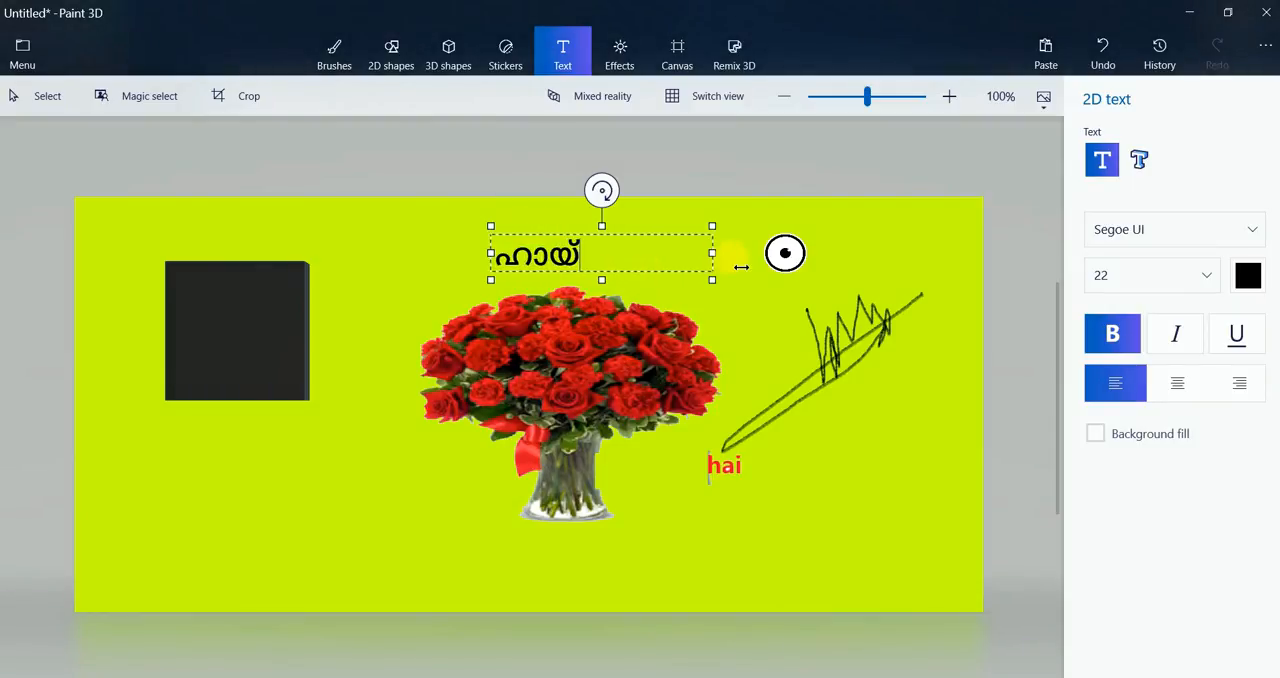
Centre the black "ഹായ്" text in its box and try italic and non-bold styles, ending with bold only
click(1175, 388)
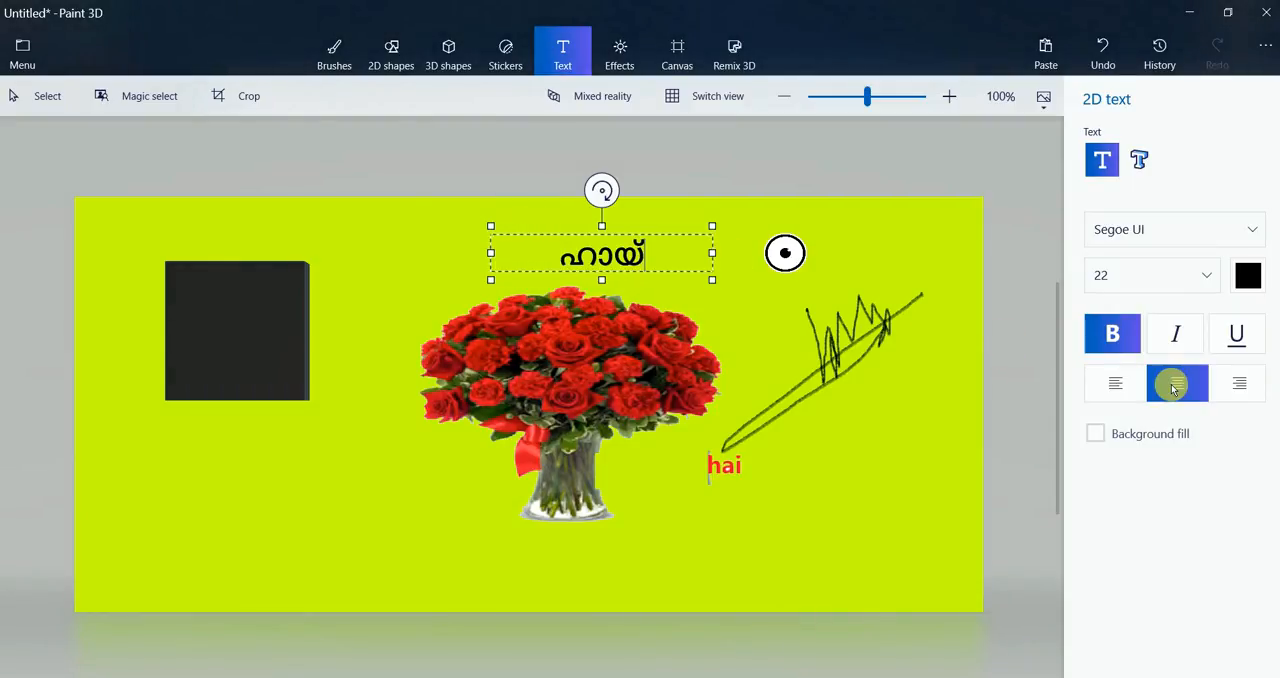
click(1177, 338)
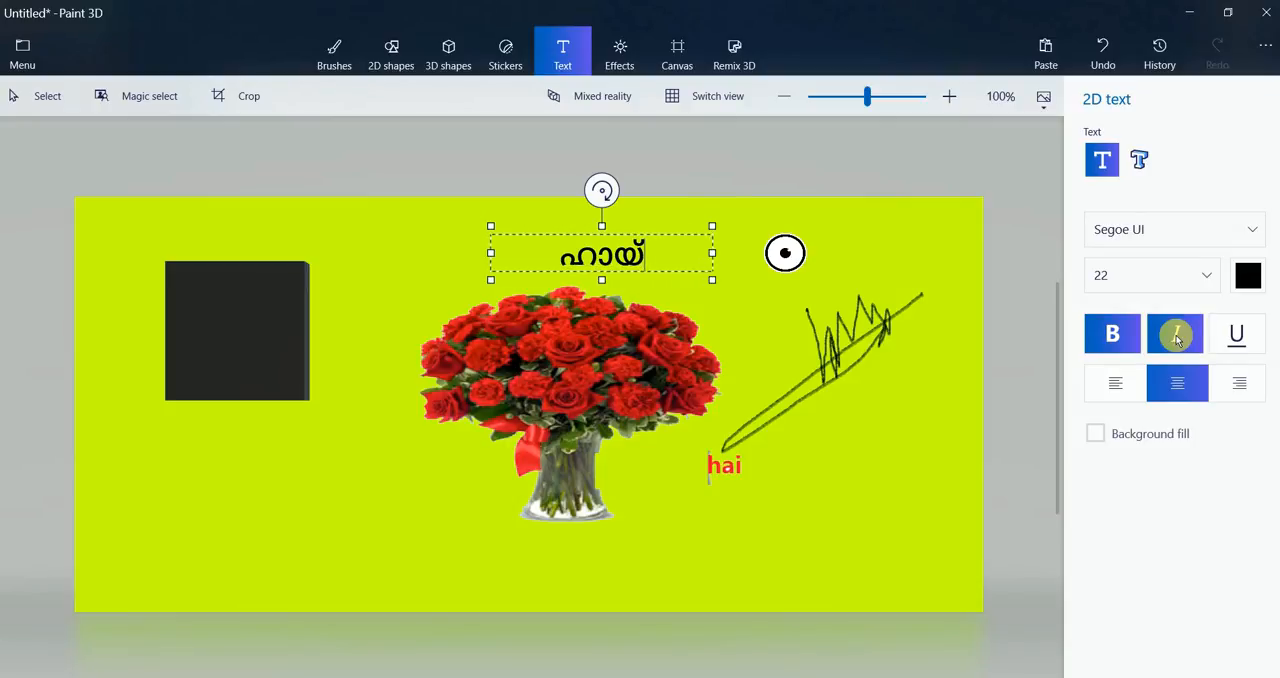
click(1116, 337)
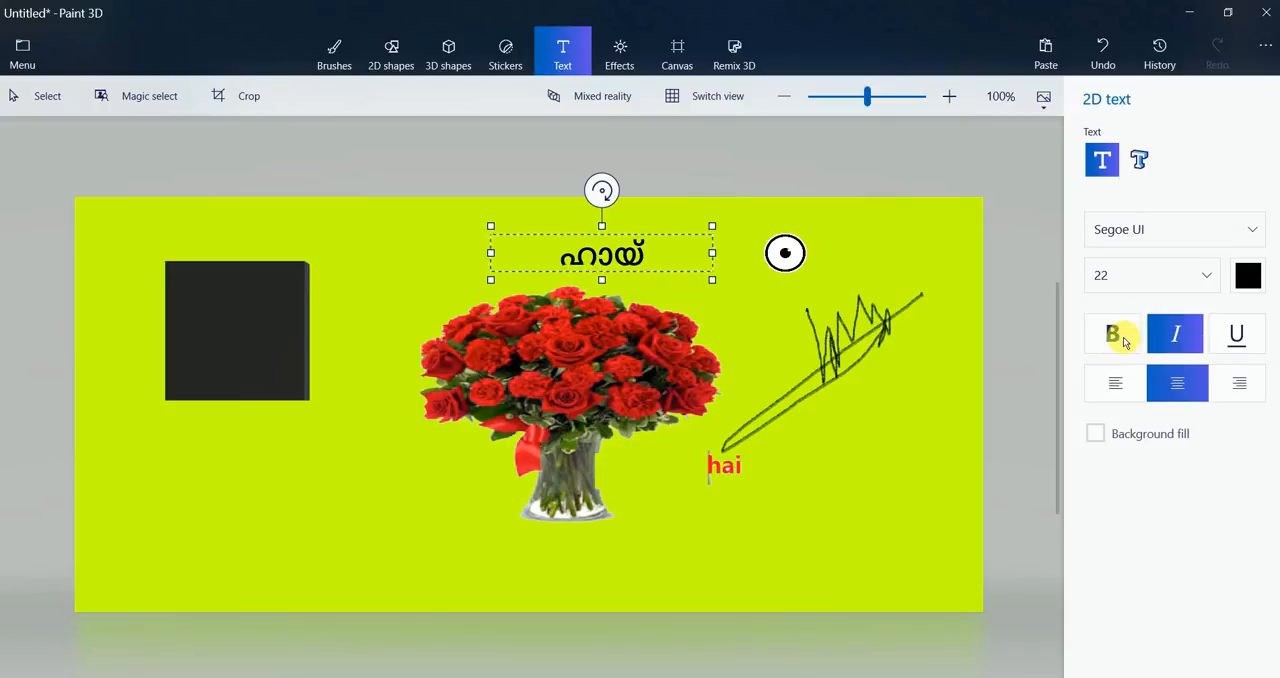
click(1123, 342)
click(1199, 341)
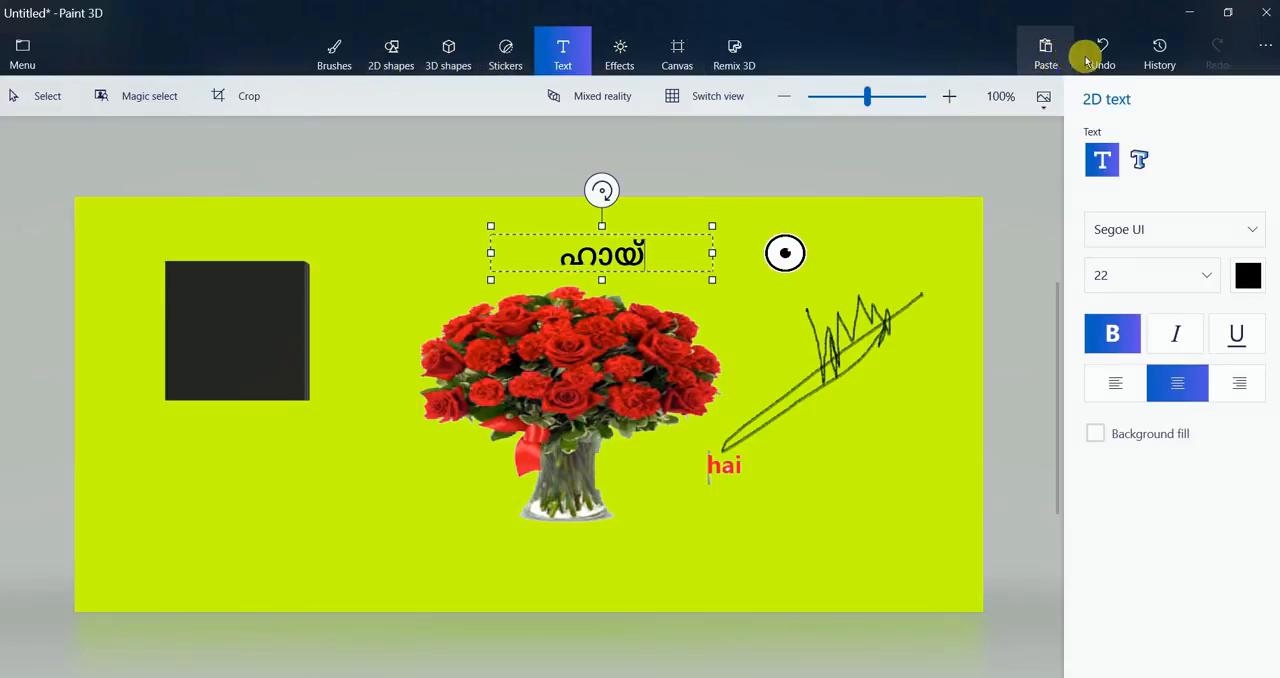
click(1139, 161)
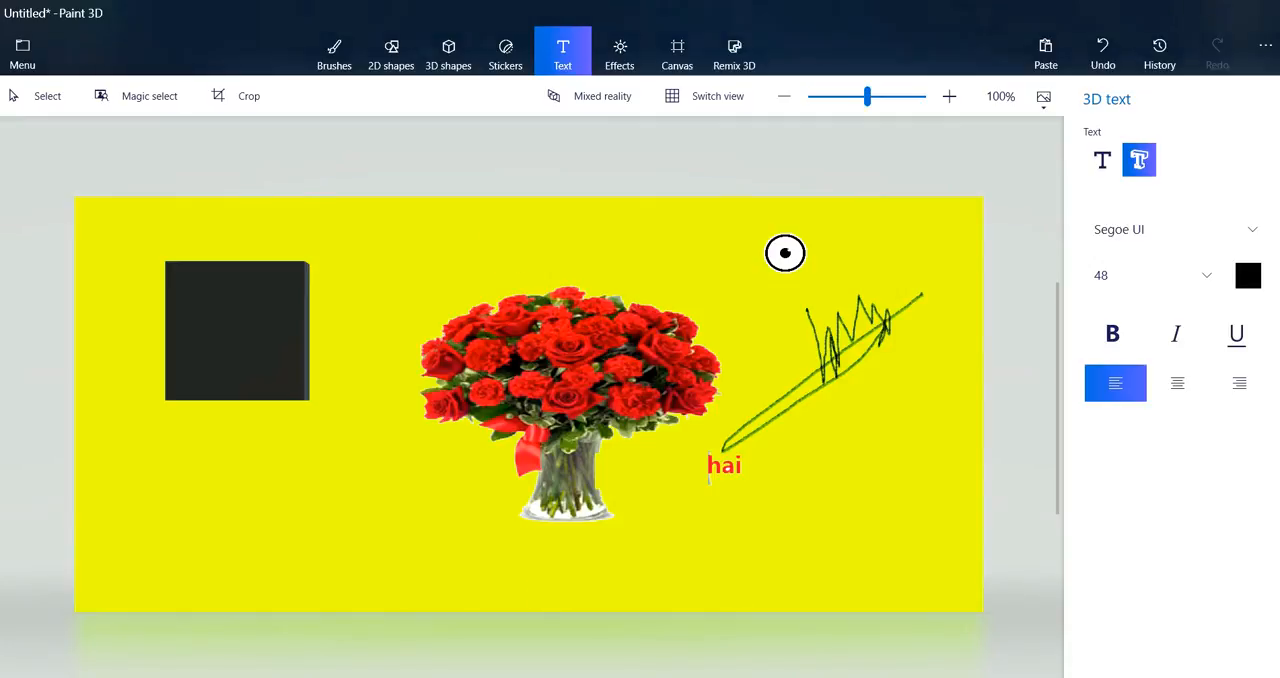
click(535, 641)
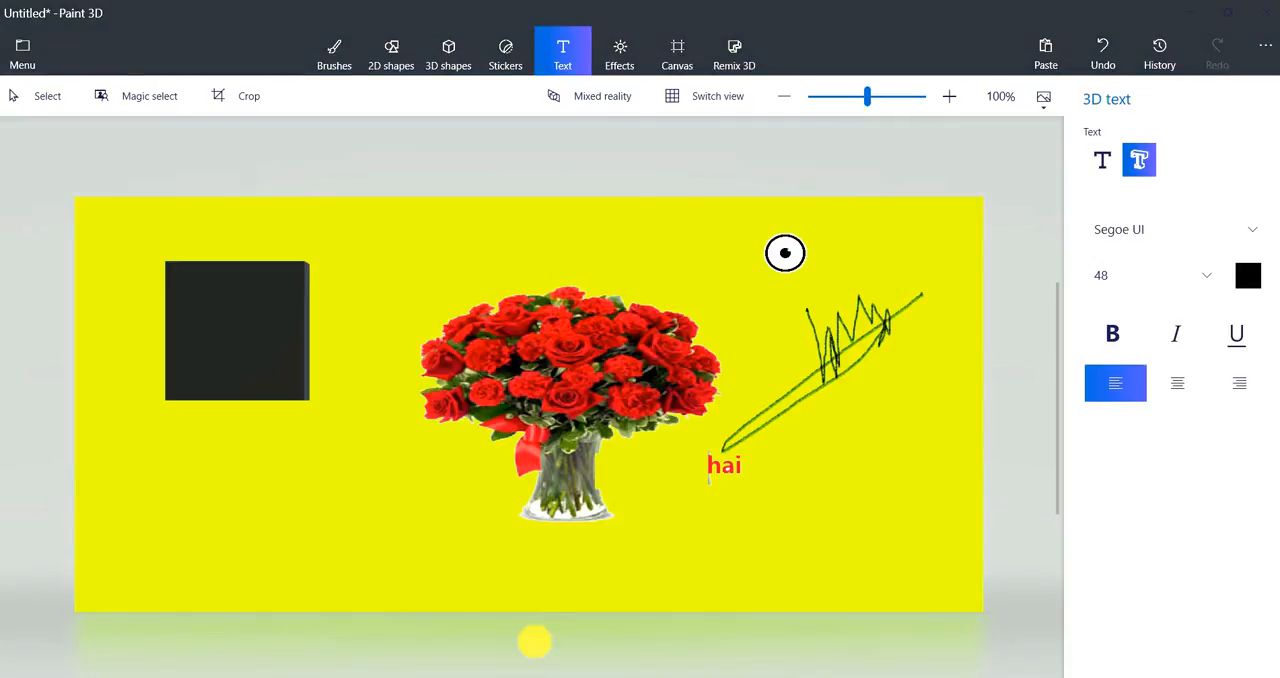
click(388, 235)
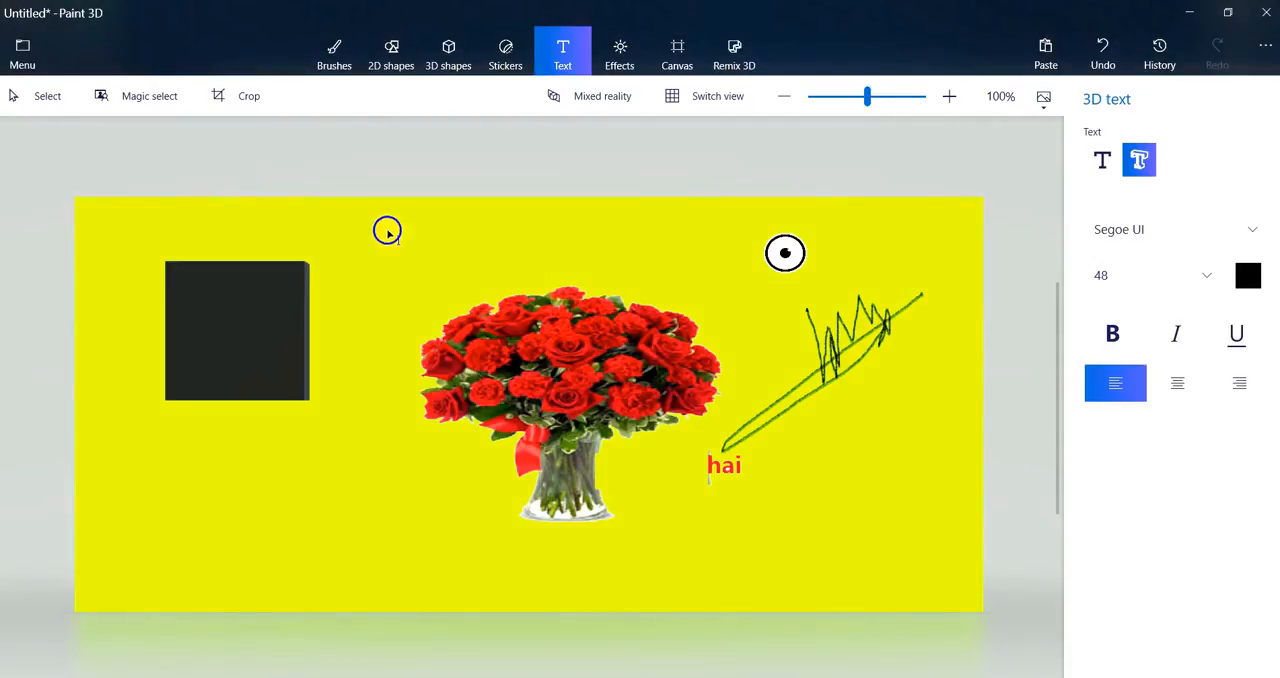
click(1137, 163)
click(1102, 162)
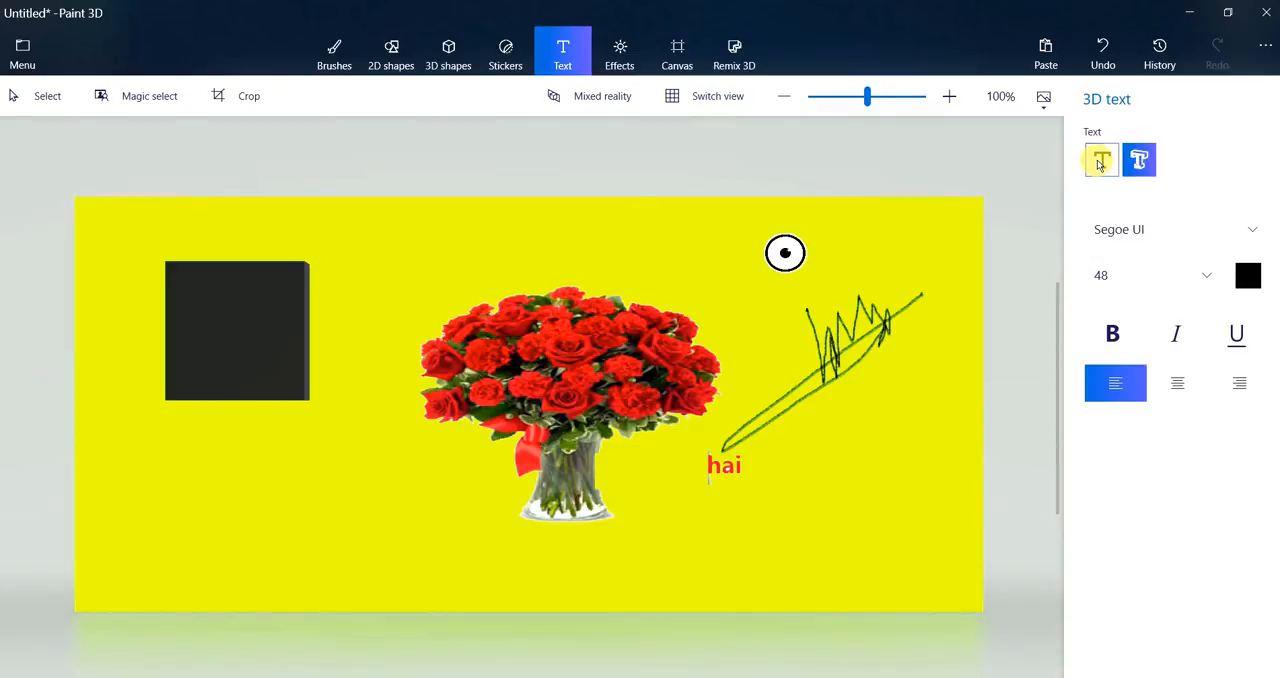
click(1137, 165)
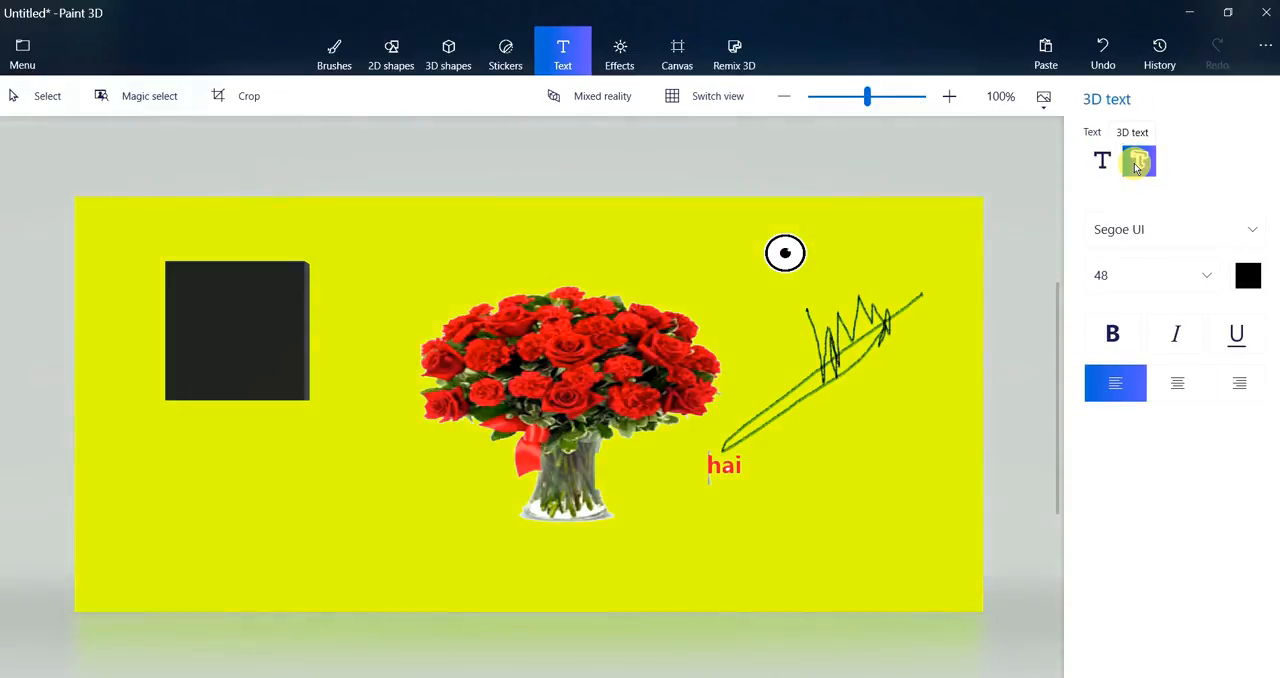
click(735, 464)
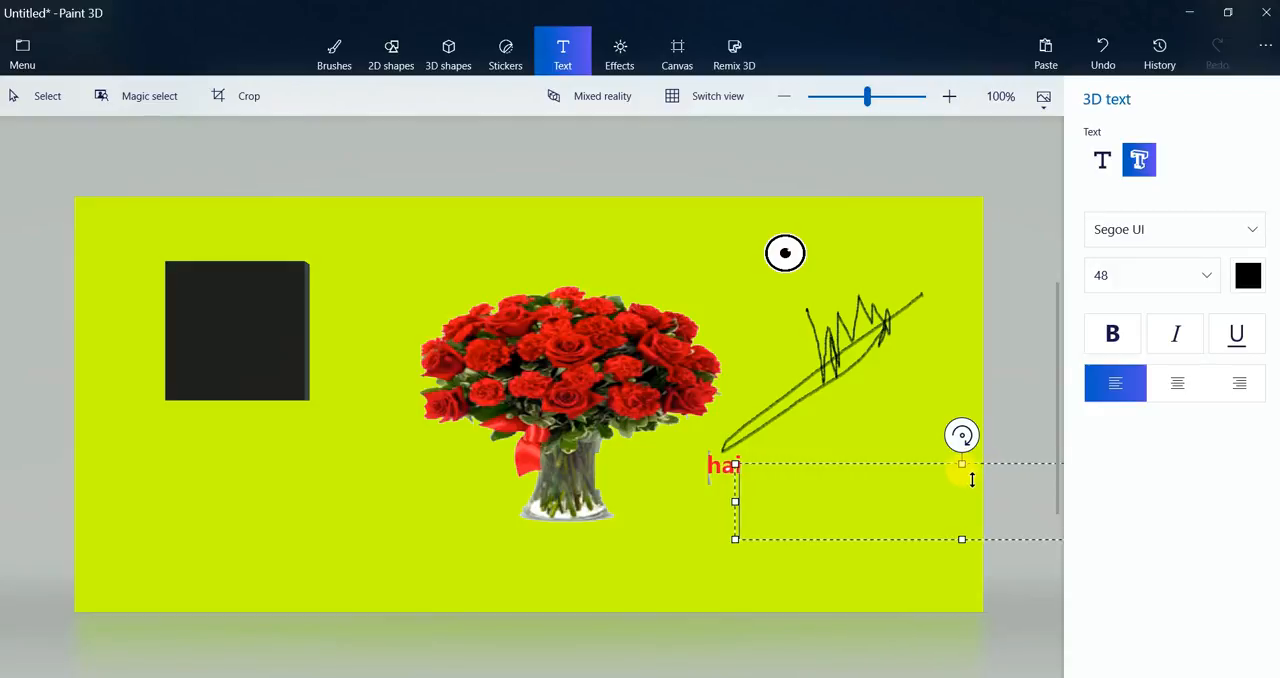
click(1108, 50)
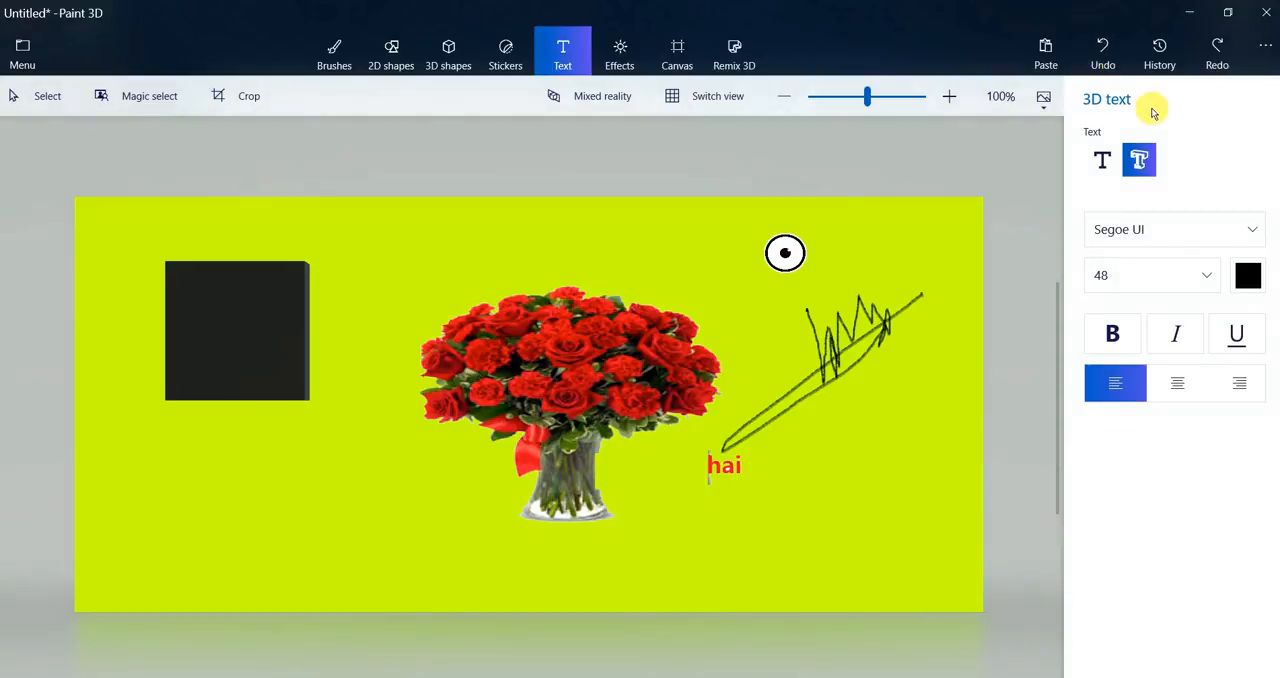
Place a 3D text box below the black cube, near the lower edge of the canvas
click(1139, 163)
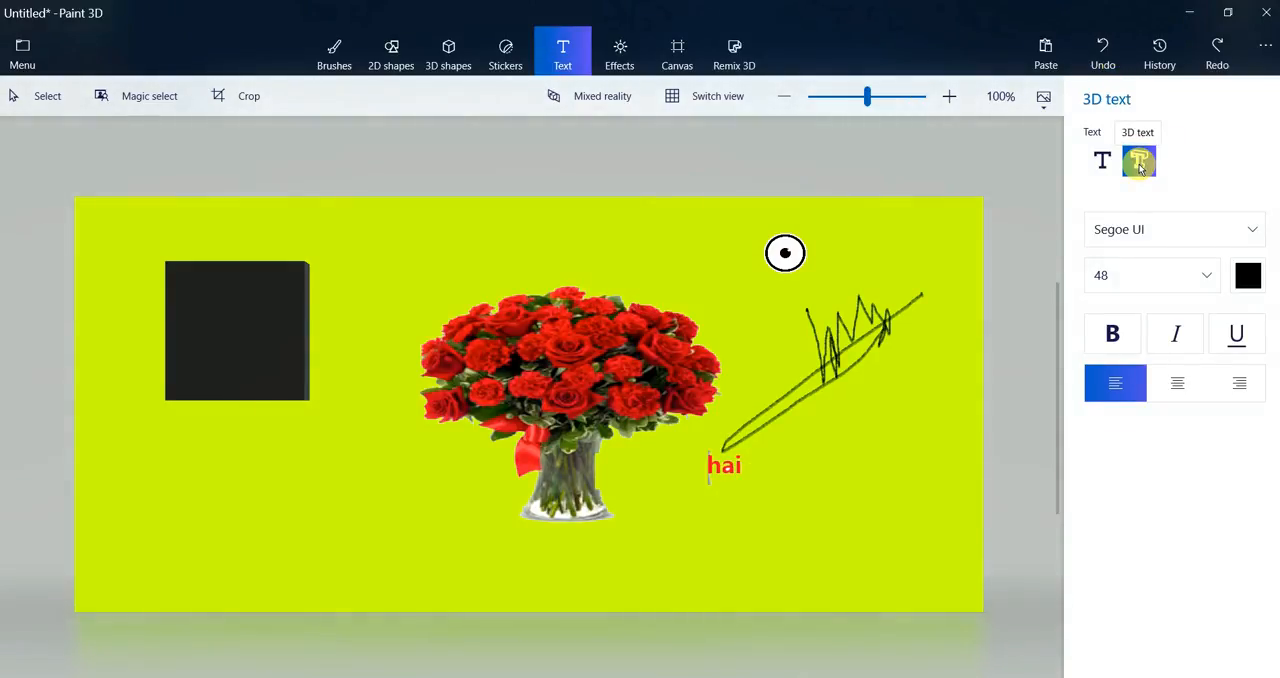
click(205, 521)
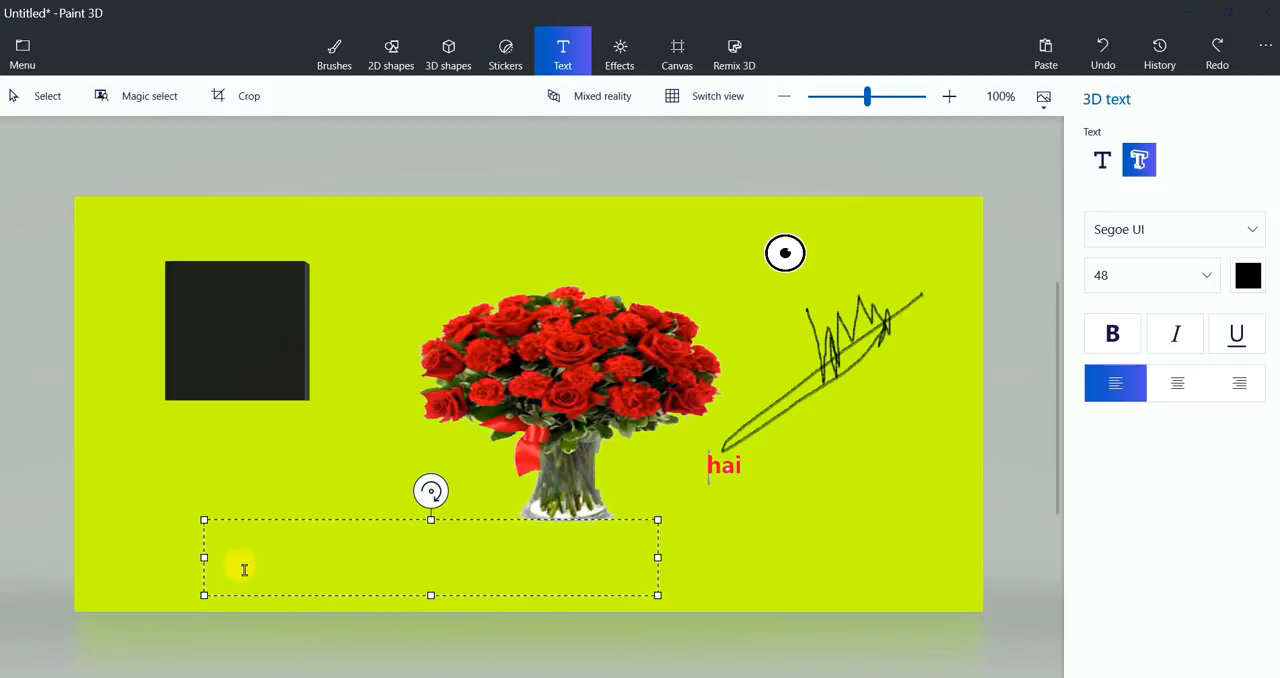
click(243, 566)
right_click(235, 557)
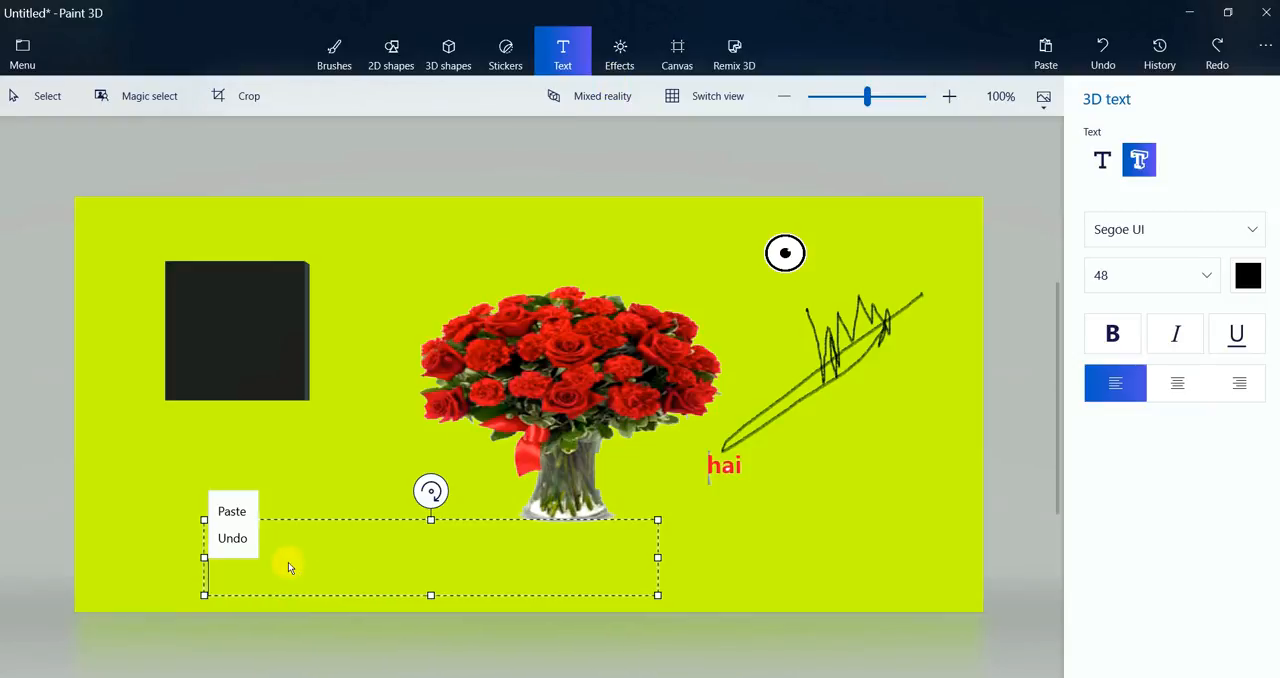
click(292, 565)
Try a few letters in the 3D text box, clear them and enter "TEST"
text(d)
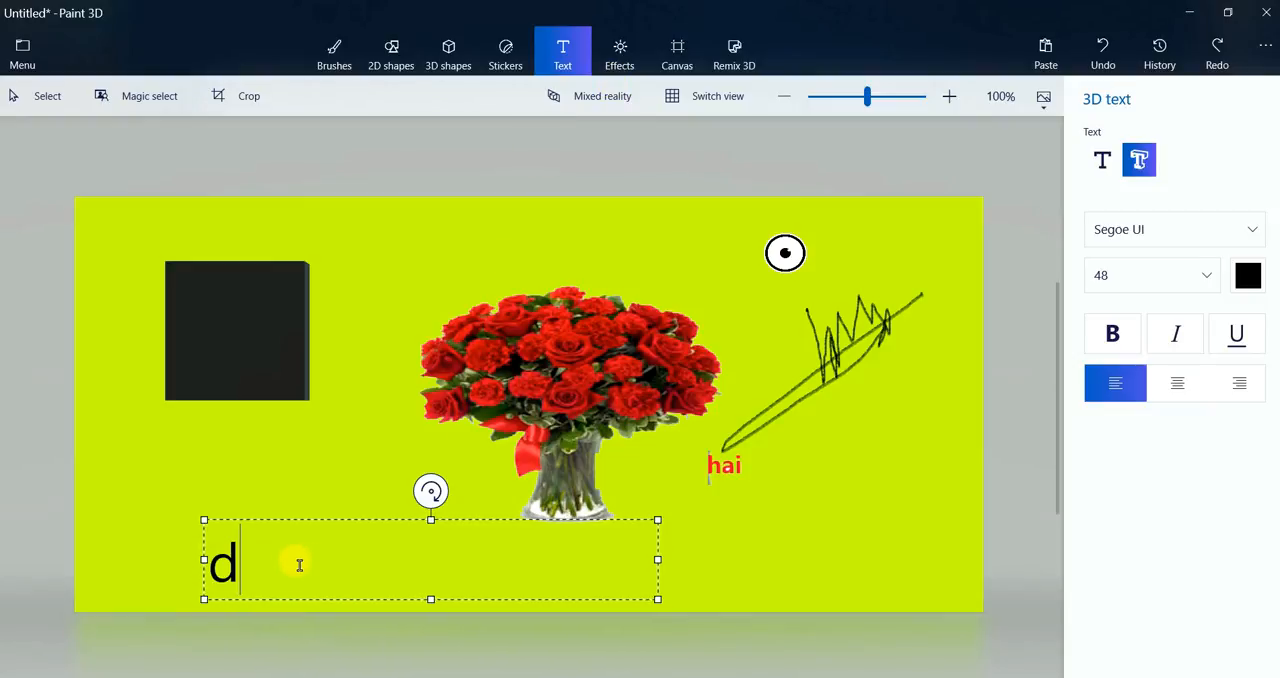
text(fgg)
key(BackSpace)
key(BackSpace)
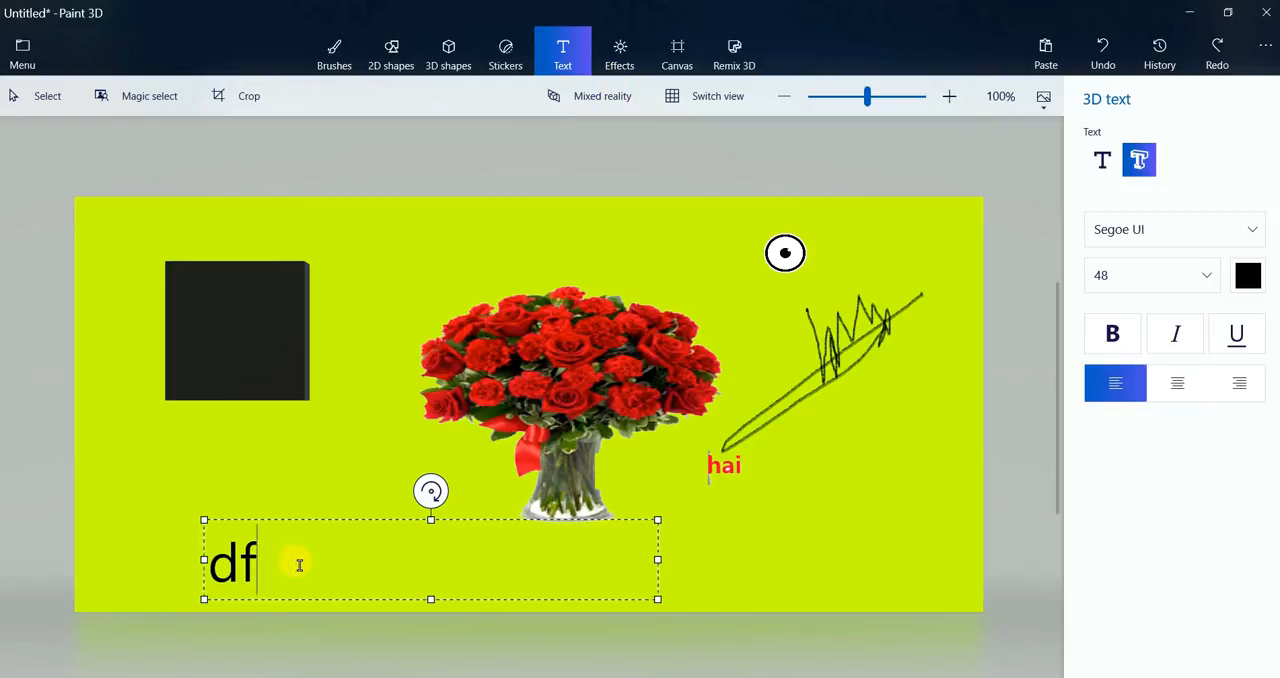
key(BackSpace)
key(BackSpace)
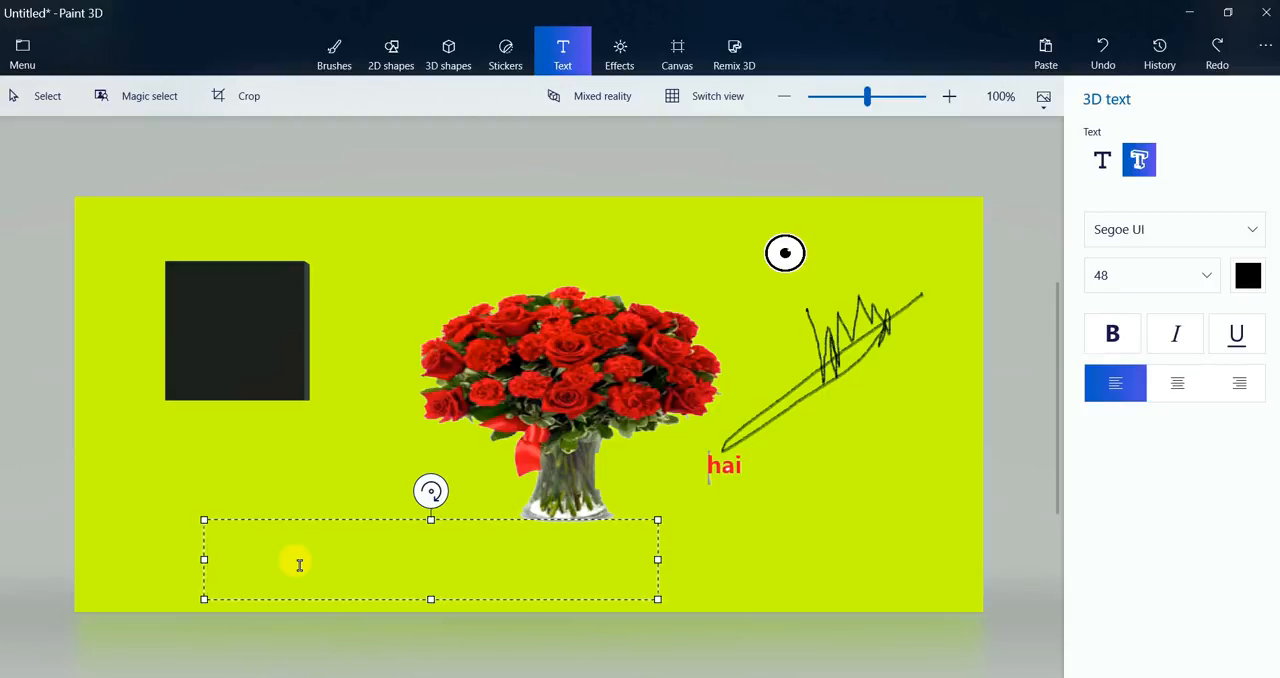
text(t)
key(BackSpace)
text(TEST)
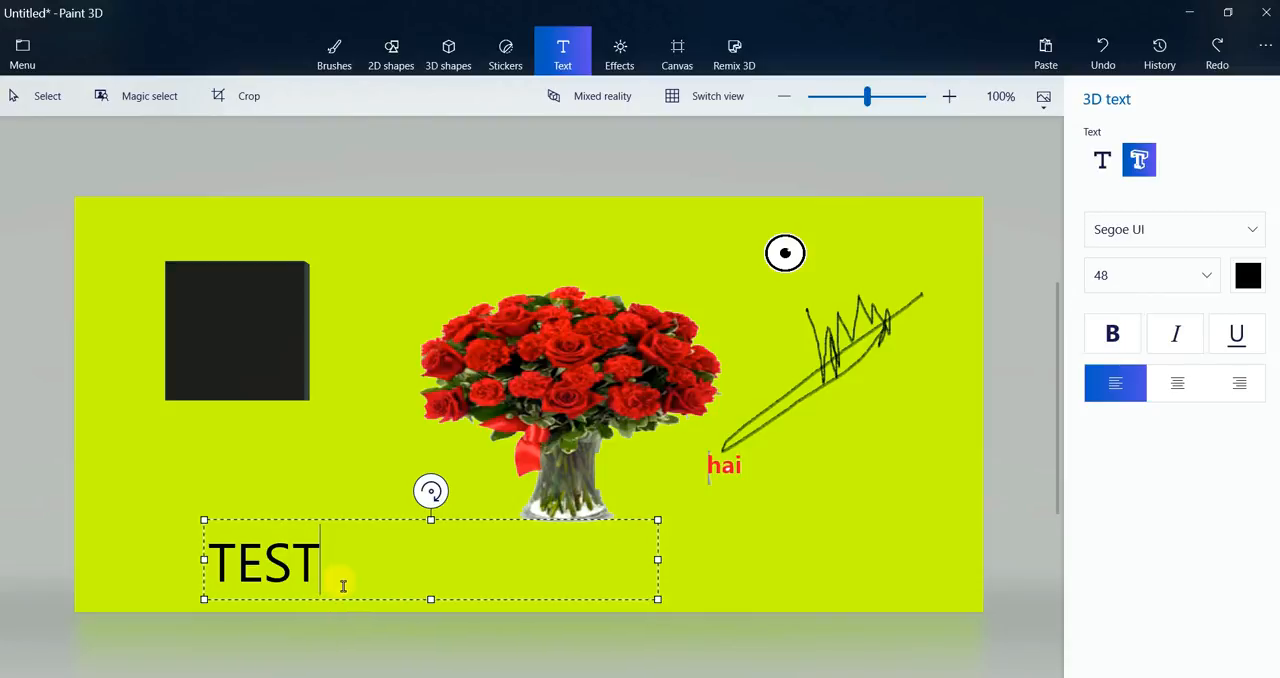
Set the 3D text "TEST" to bold, and switch the canvas to the 3D view and back
click(1112, 336)
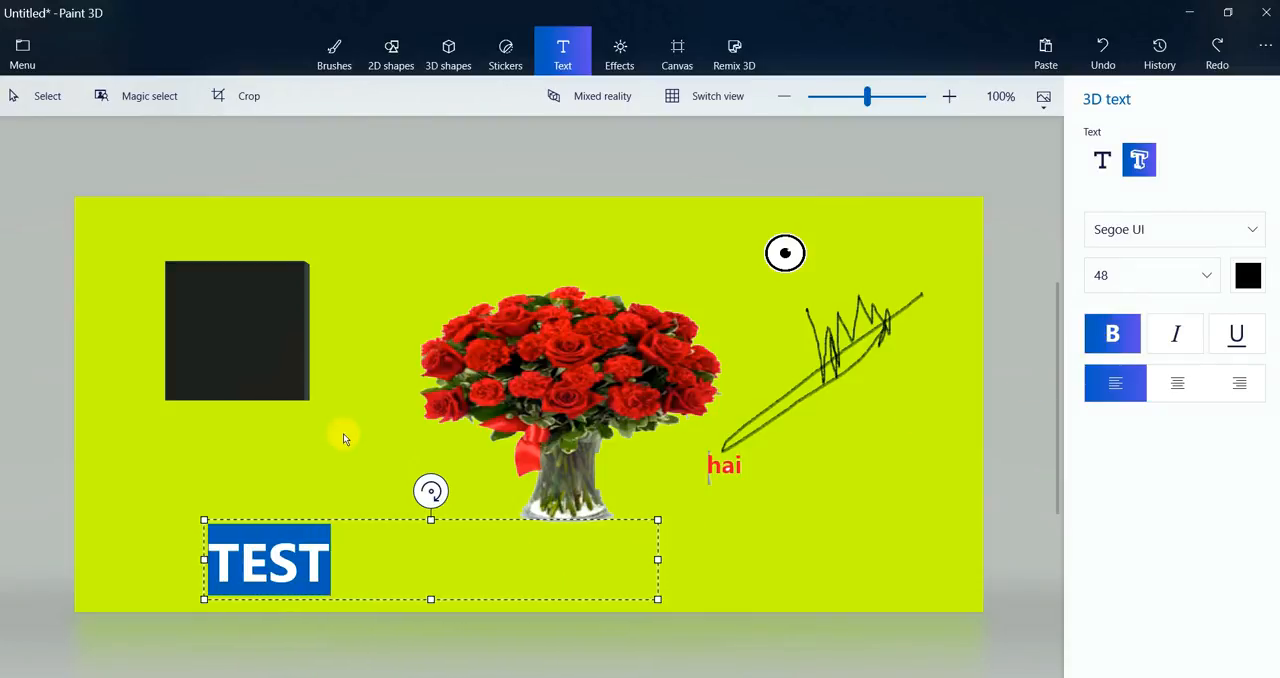
click(379, 550)
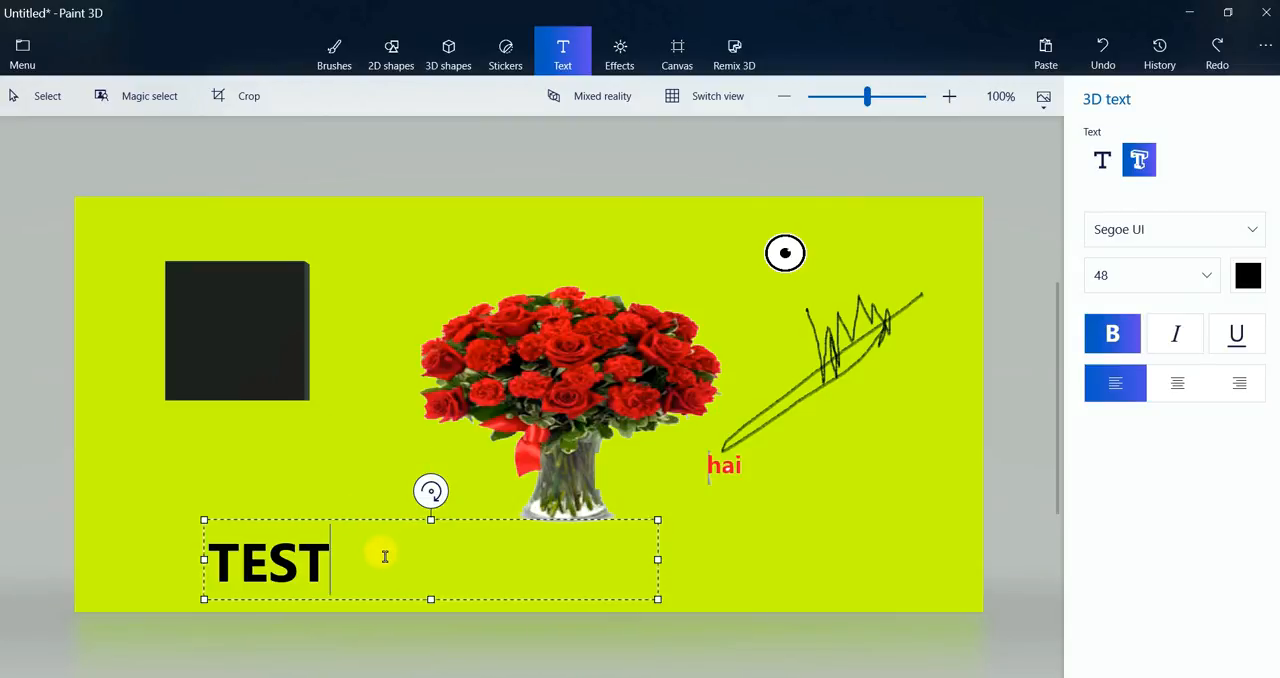
click(670, 98)
click(670, 100)
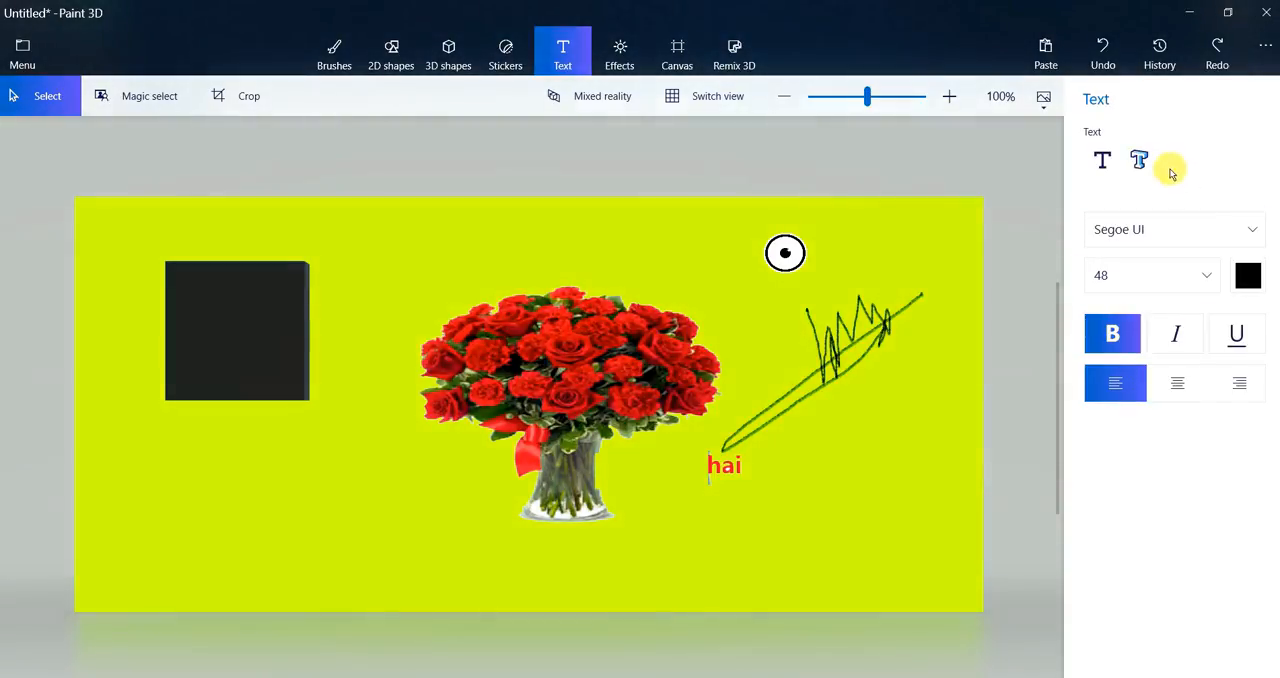
Create the bold black 3D text "TEST" below the bouquet in Segoe UI size 48
click(1142, 162)
click(376, 519)
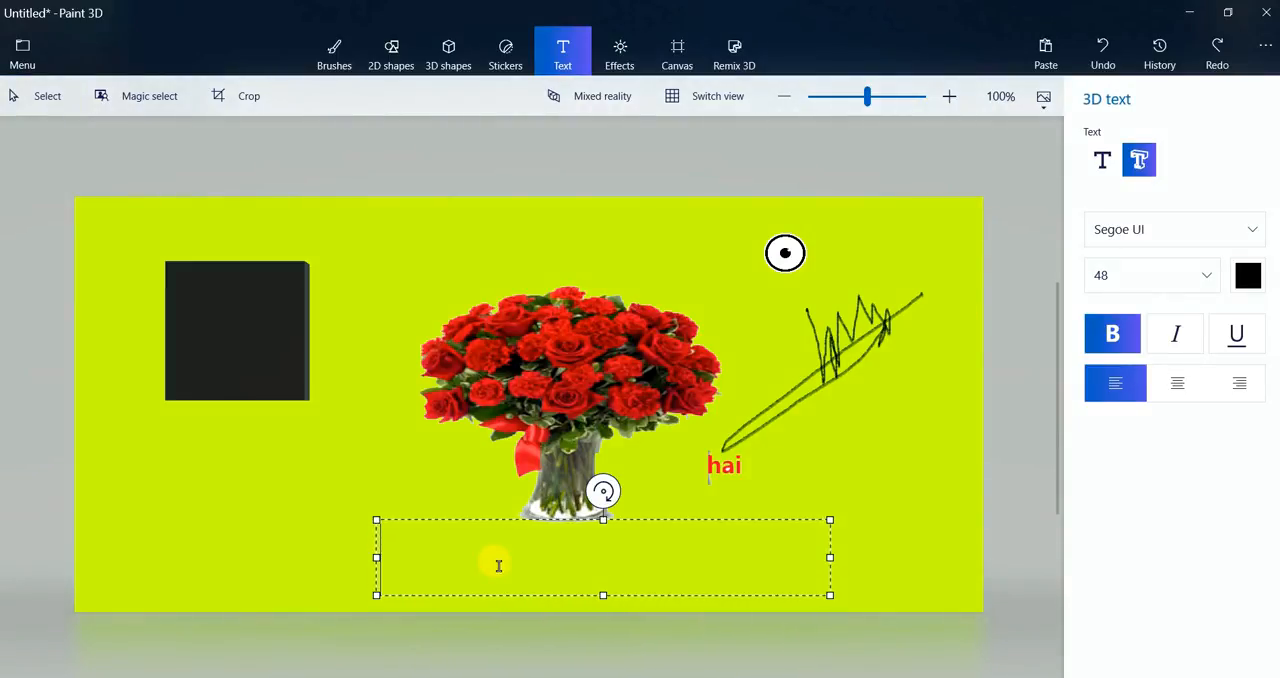
text(TEST)
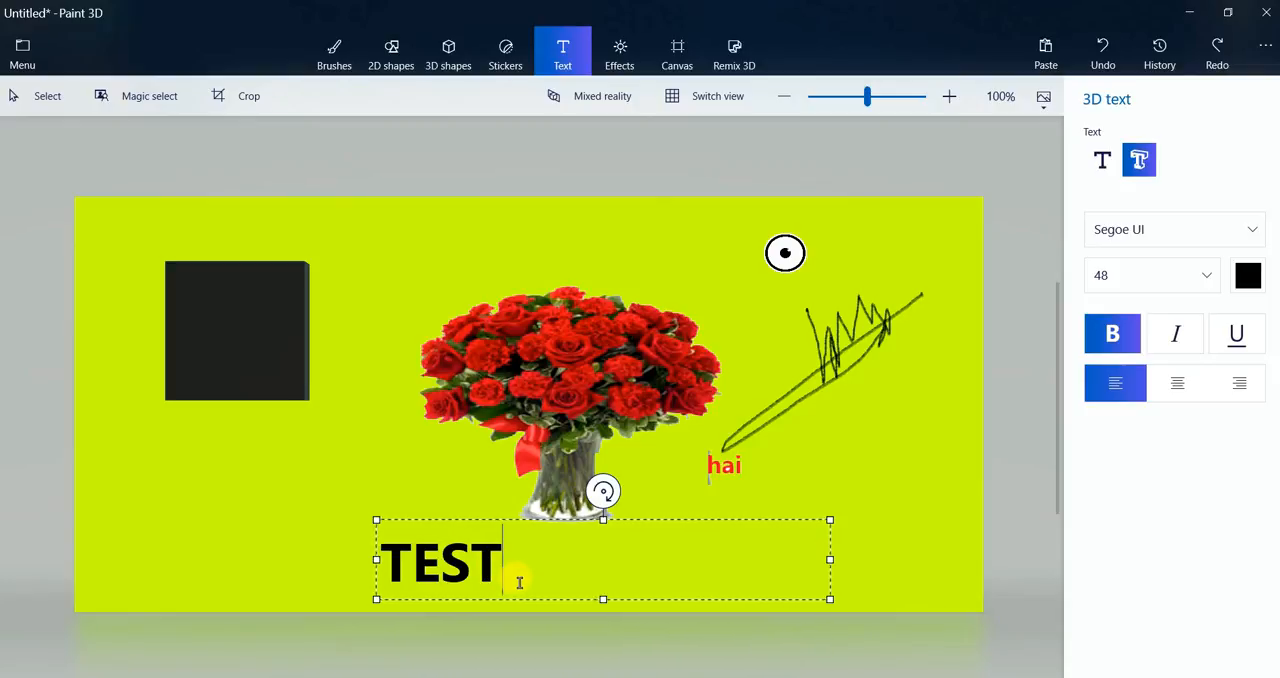
drag(517, 580, 400, 585)
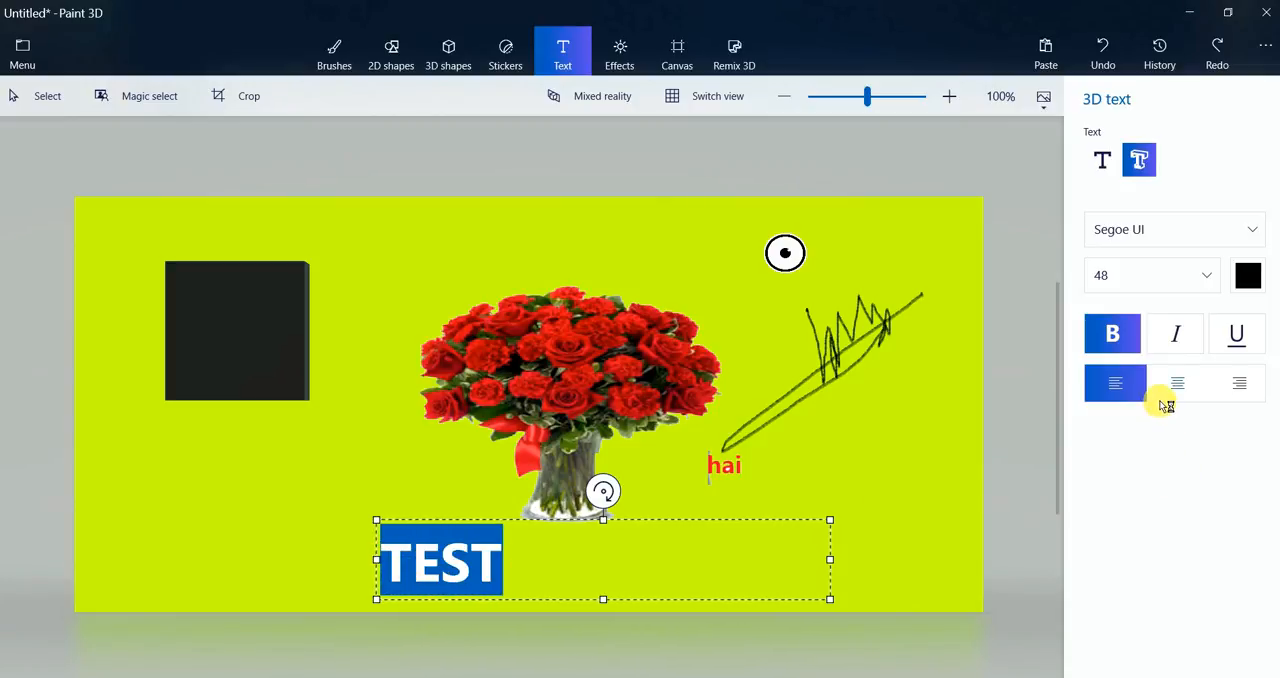
click(534, 588)
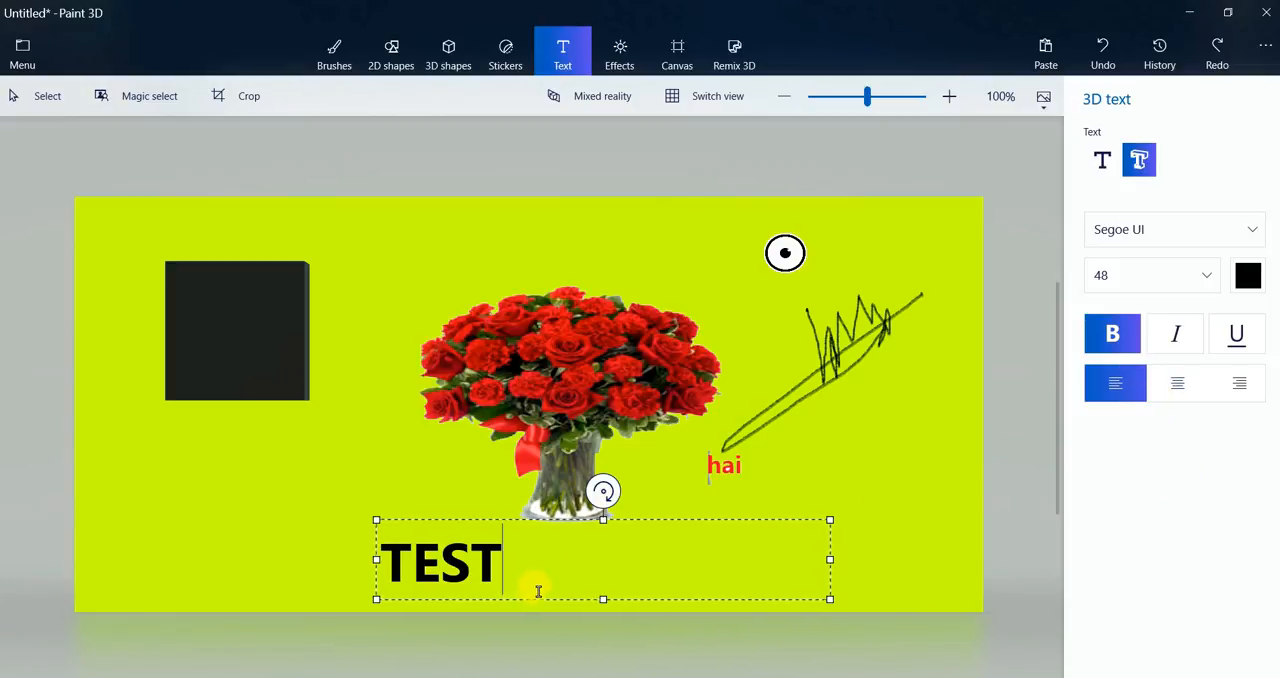
click(442, 490)
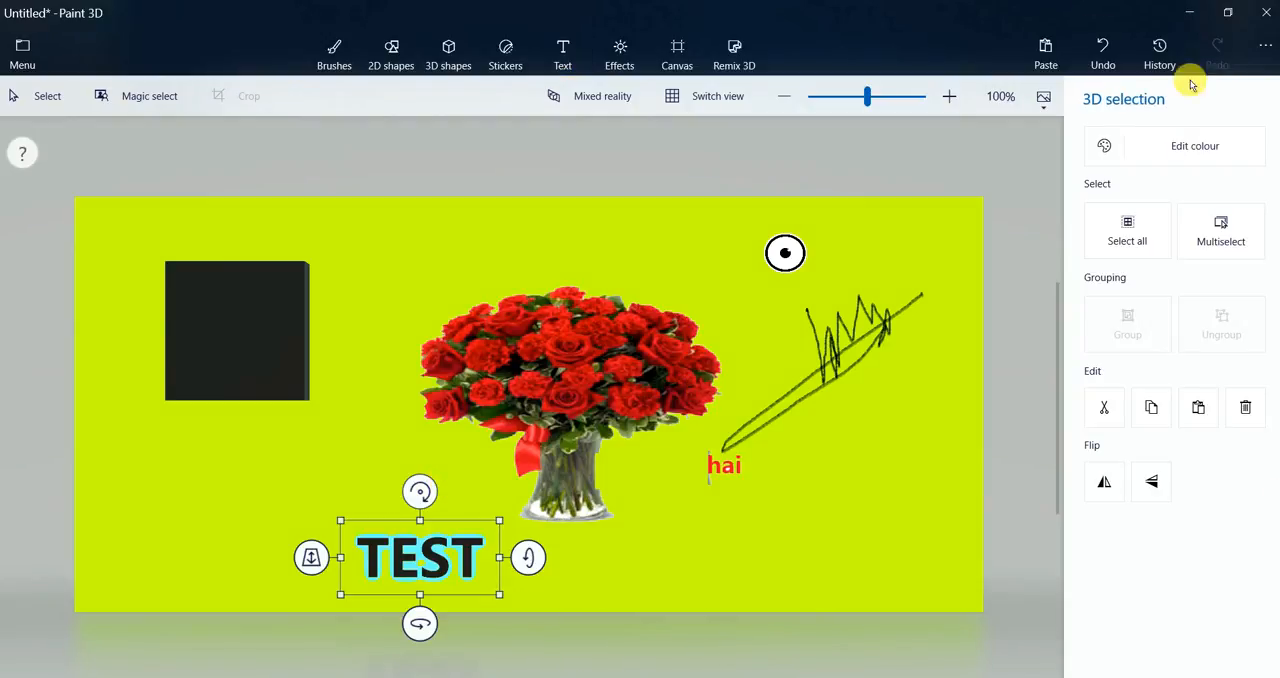
Tilt the 3D text "TEST" slightly clockwise and move it to just below the cube
click(670, 96)
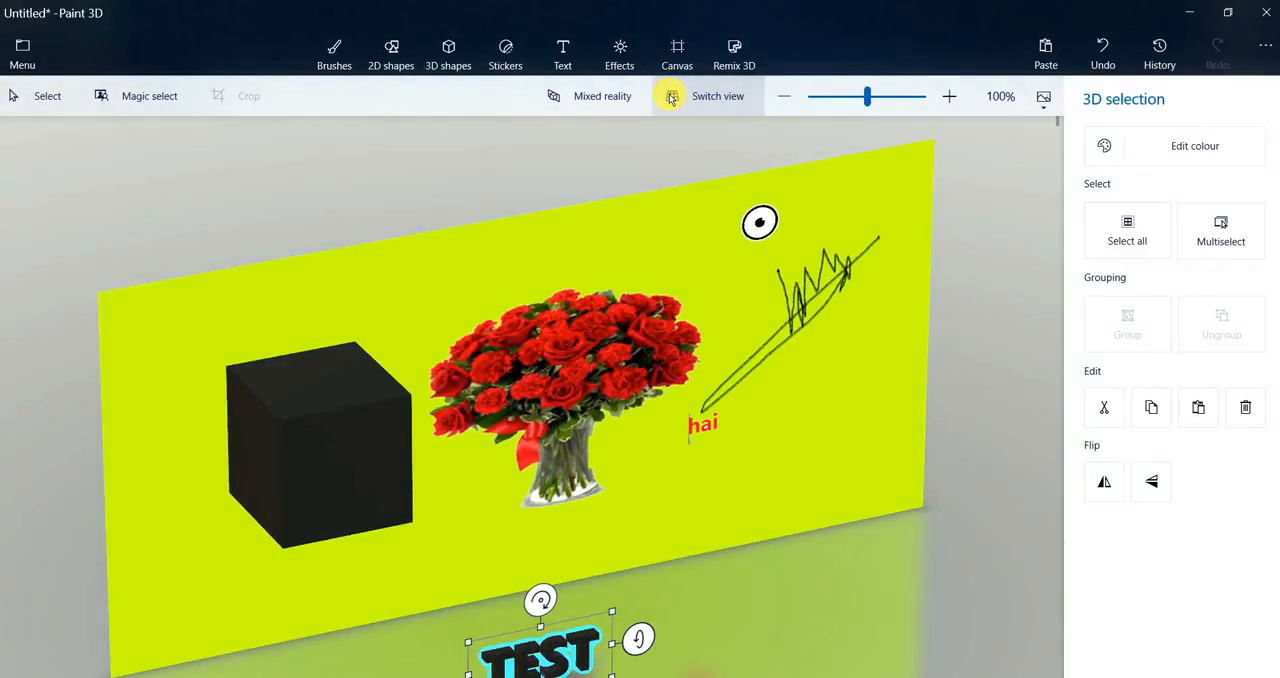
click(670, 96)
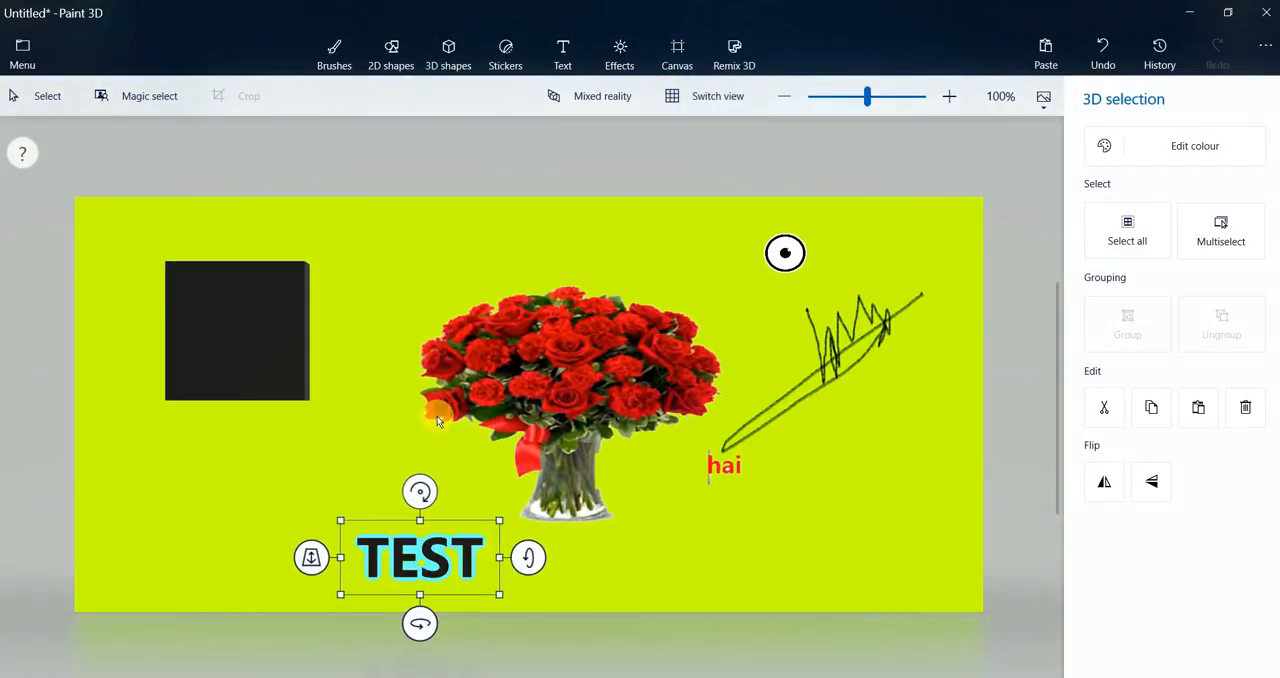
mouse_move(420, 492)
mouse_down()
mouse_move(408, 451)
mouse_move(430, 512)
mouse_up()
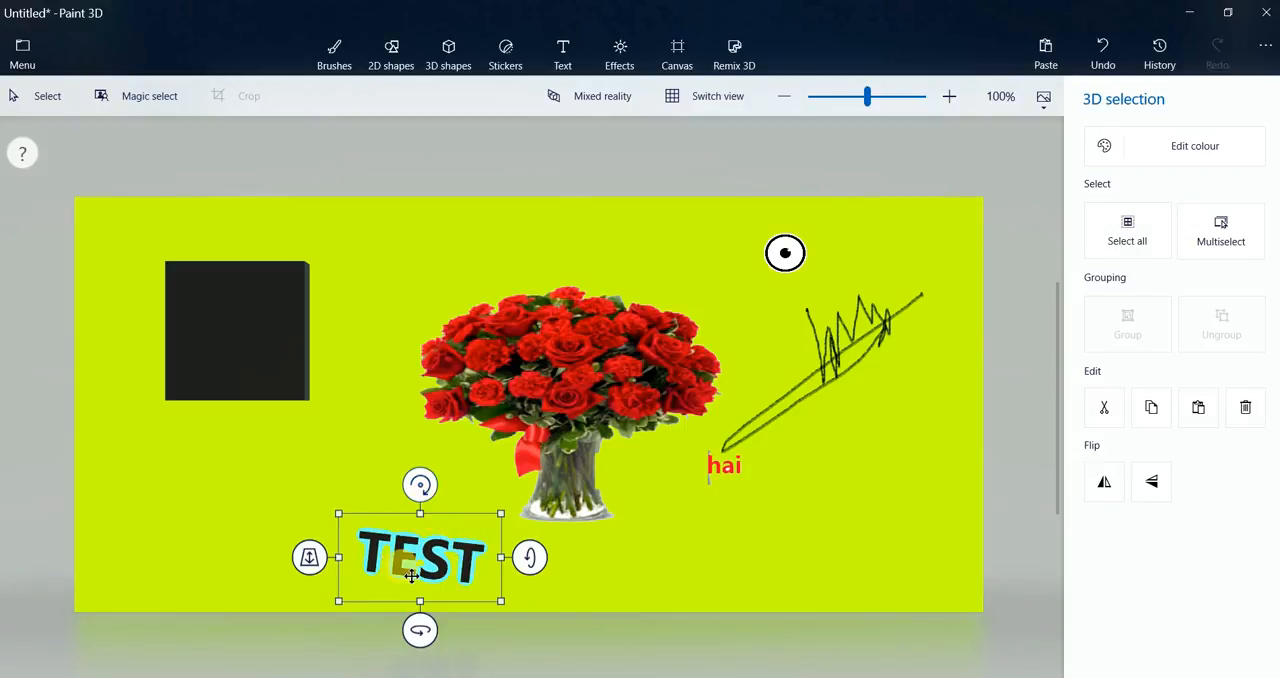
drag(417, 569, 305, 477)
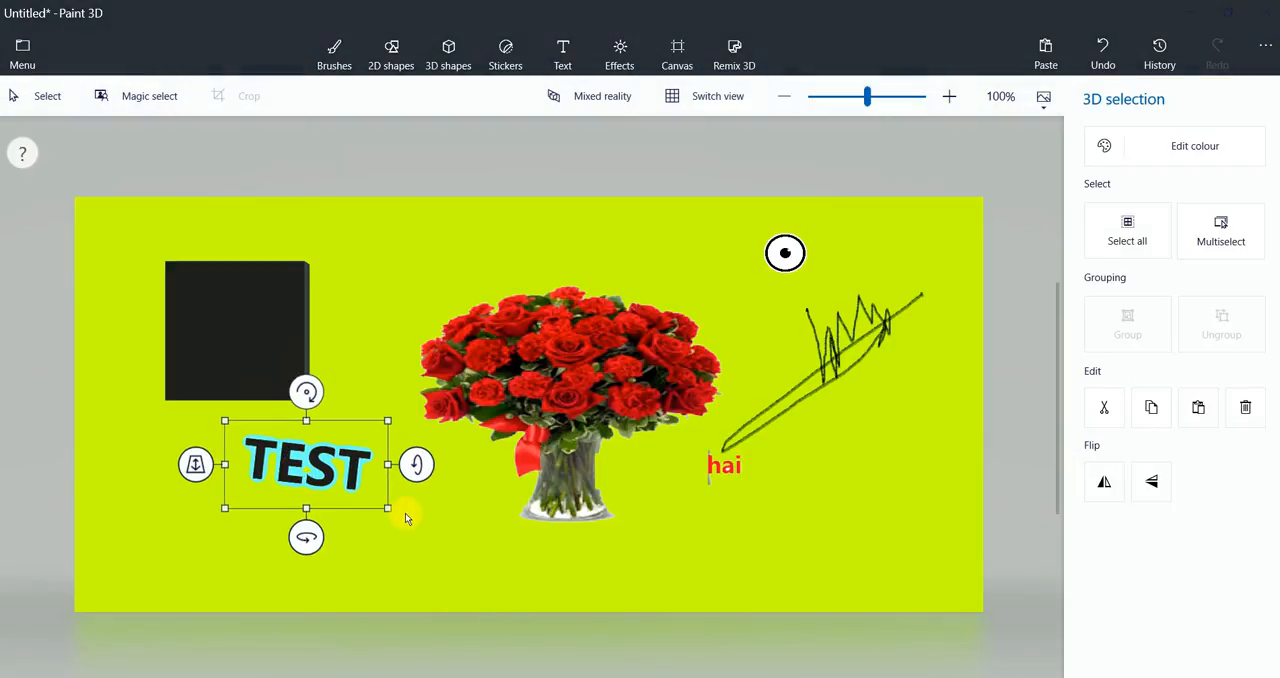
Examine the depth of the 3D text "TEST" by switching the canvas between the flat and 3D views
click(672, 96)
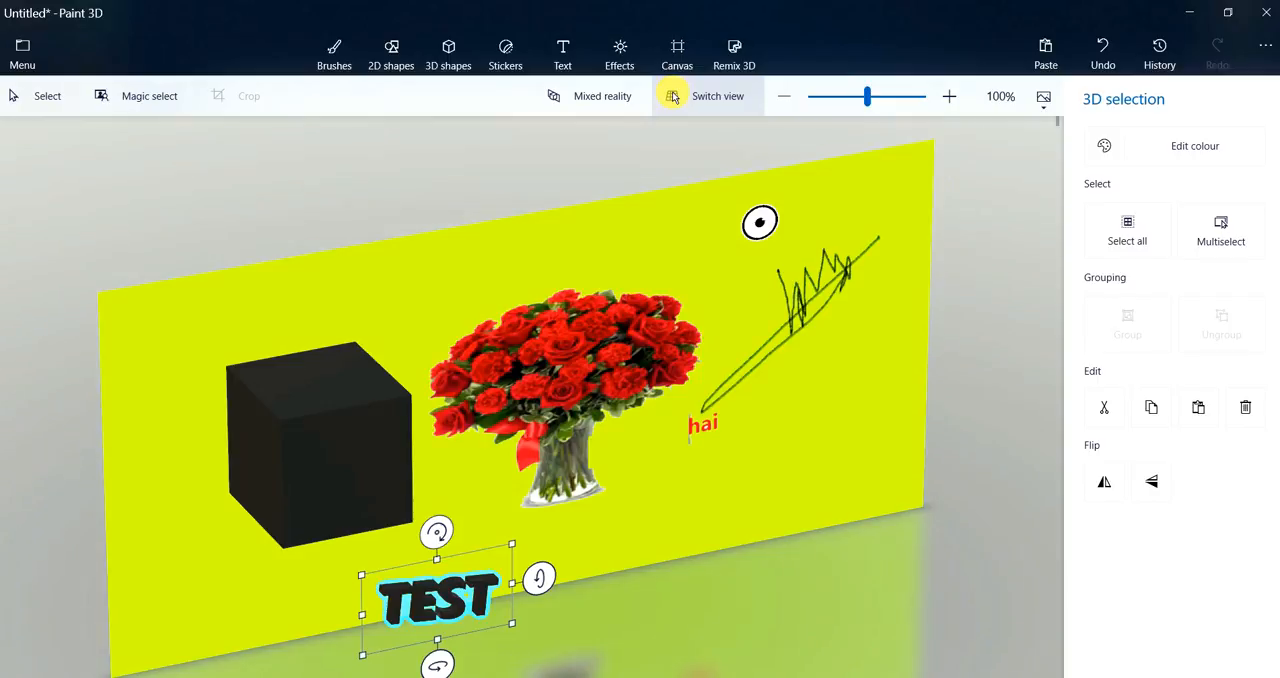
click(672, 96)
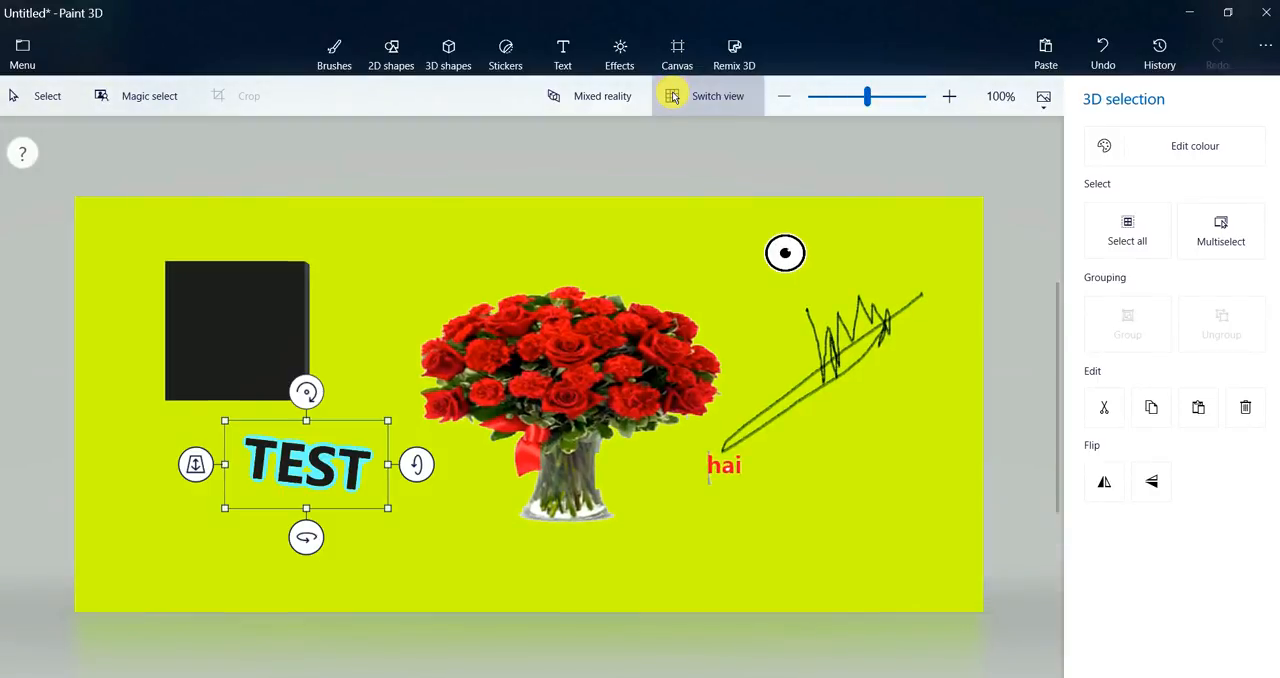
click(672, 96)
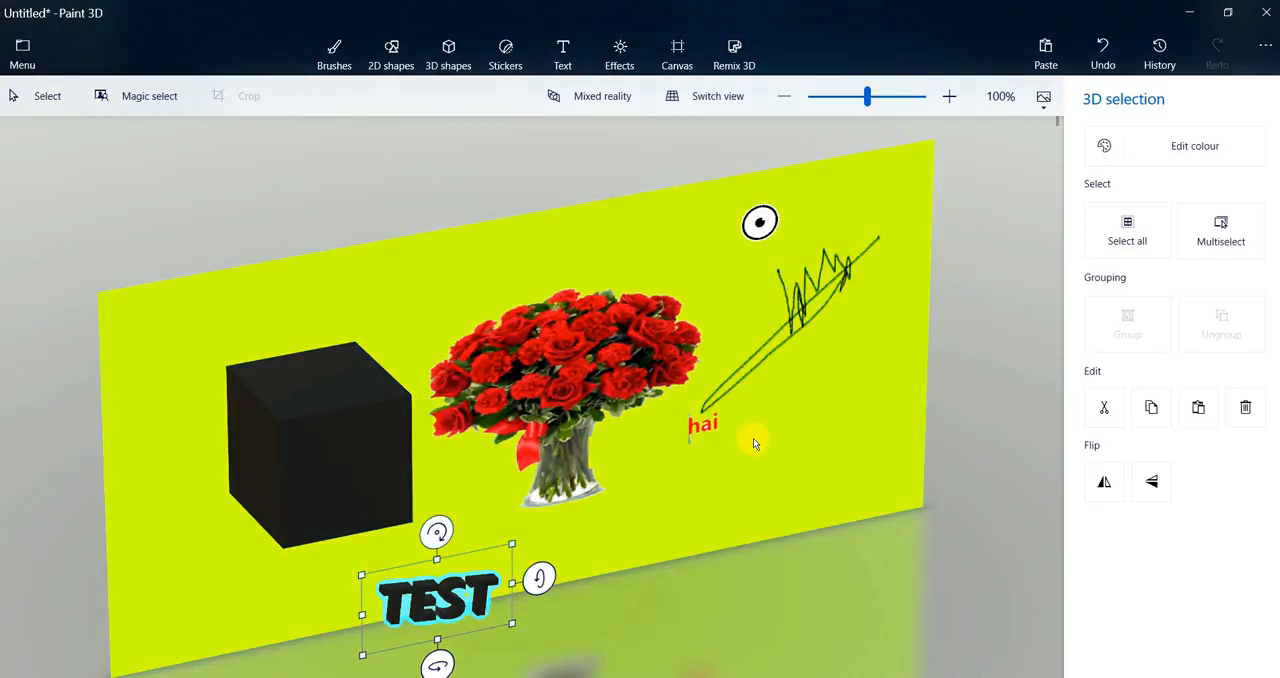
Insert the picture "download (2)" from the Downloads folder and place it, reduced in height, in the canvas's lower-right corner
click(22, 50)
click(57, 184)
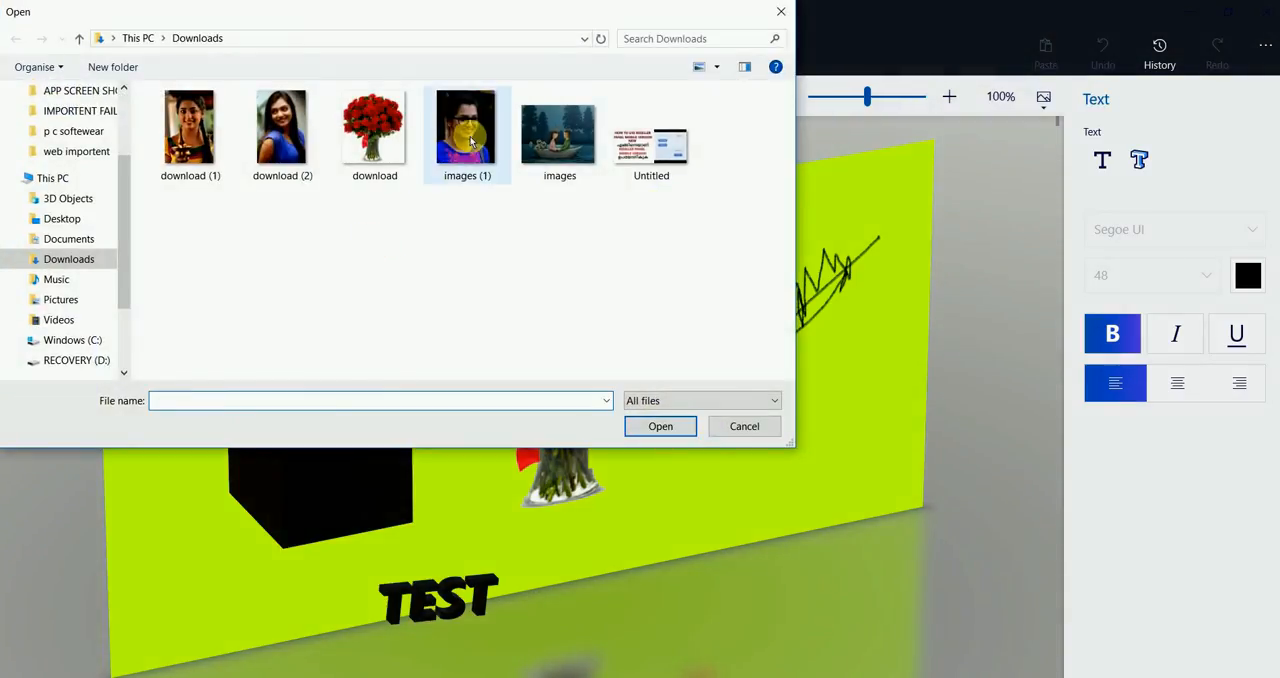
click(305, 152)
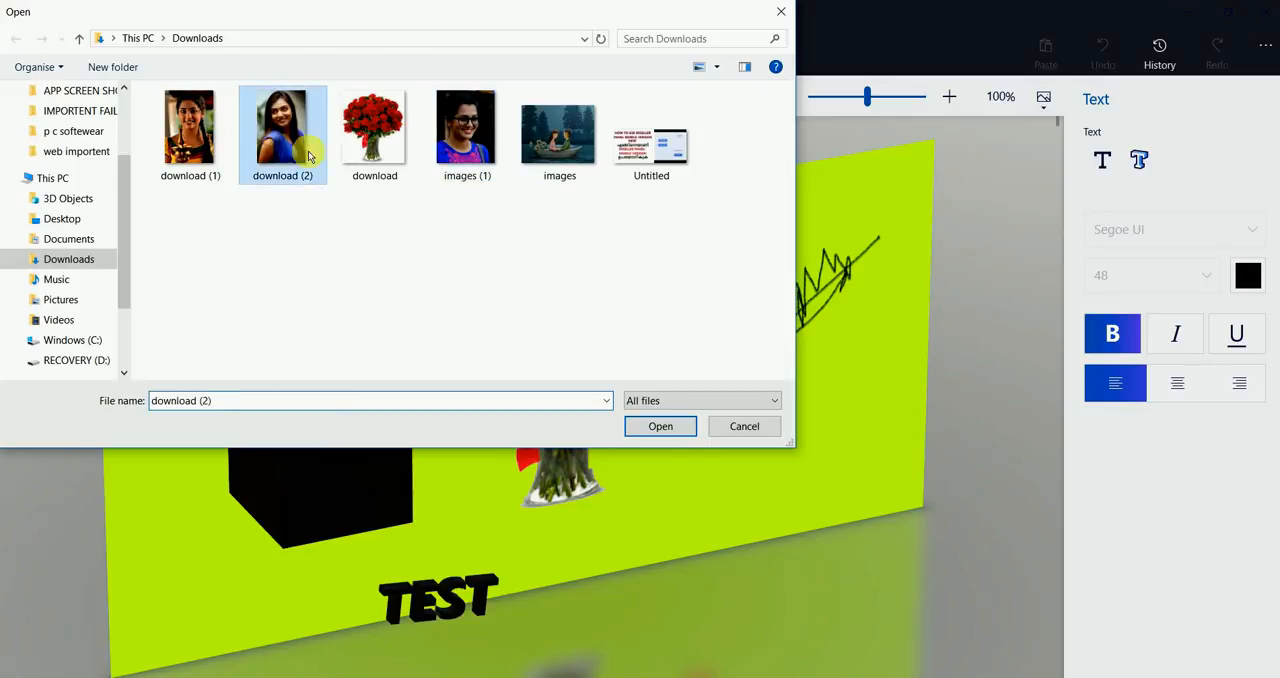
click(659, 428)
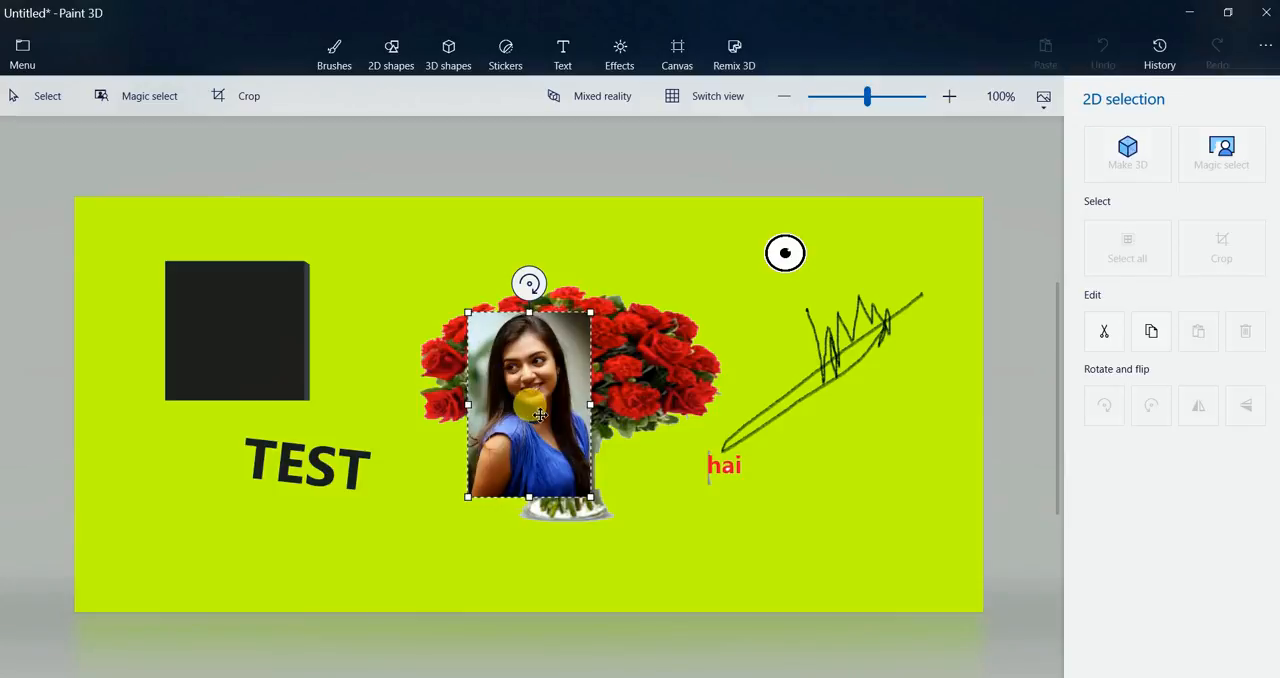
drag(540, 415, 882, 505)
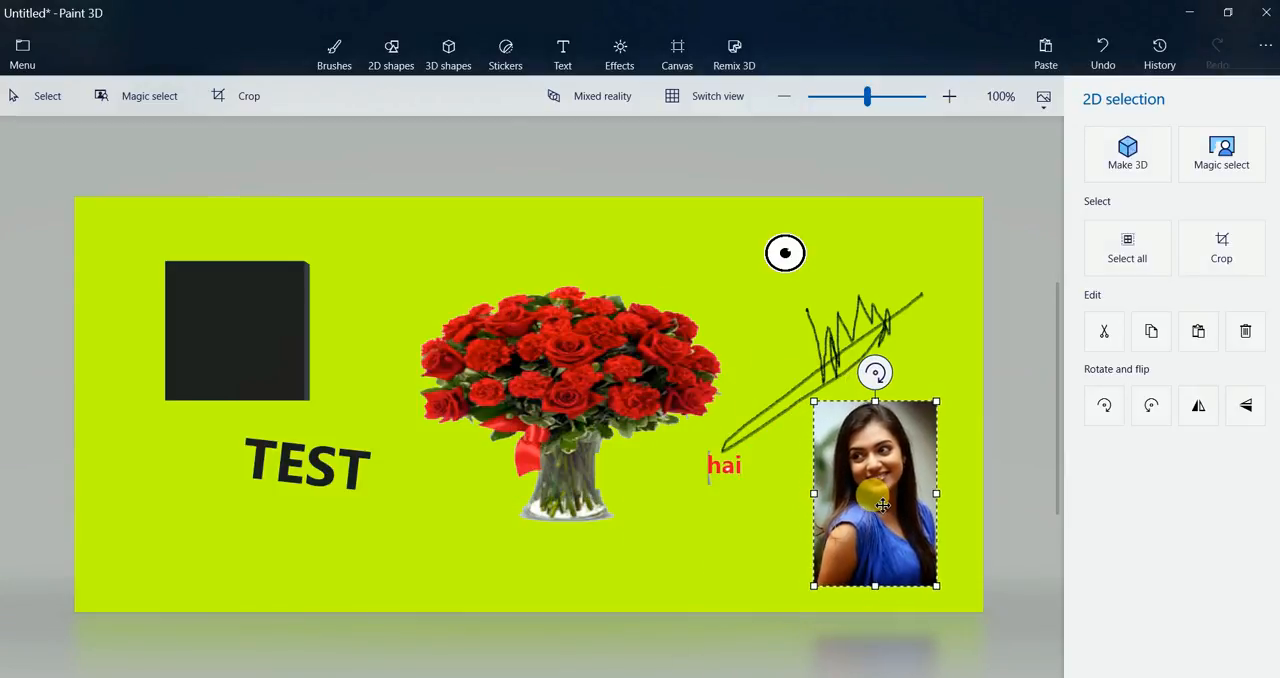
drag(820, 410, 820, 460)
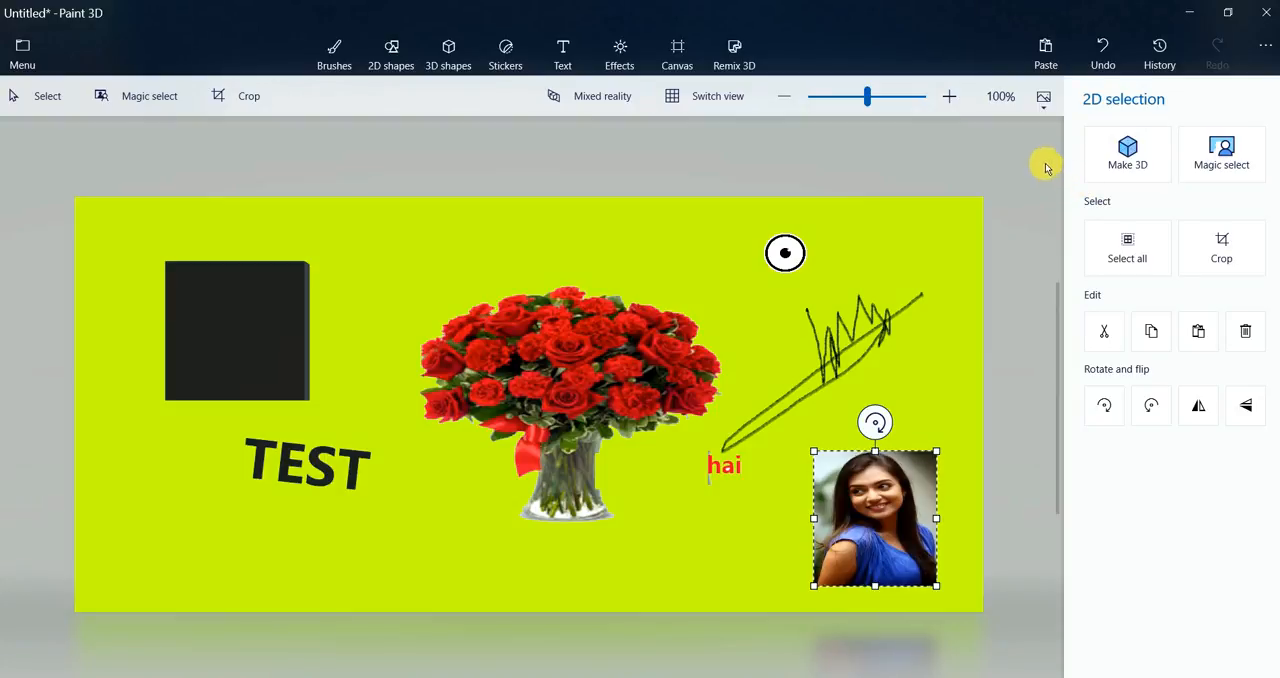
View the Save as options for the project and return to the canvas
click(28, 50)
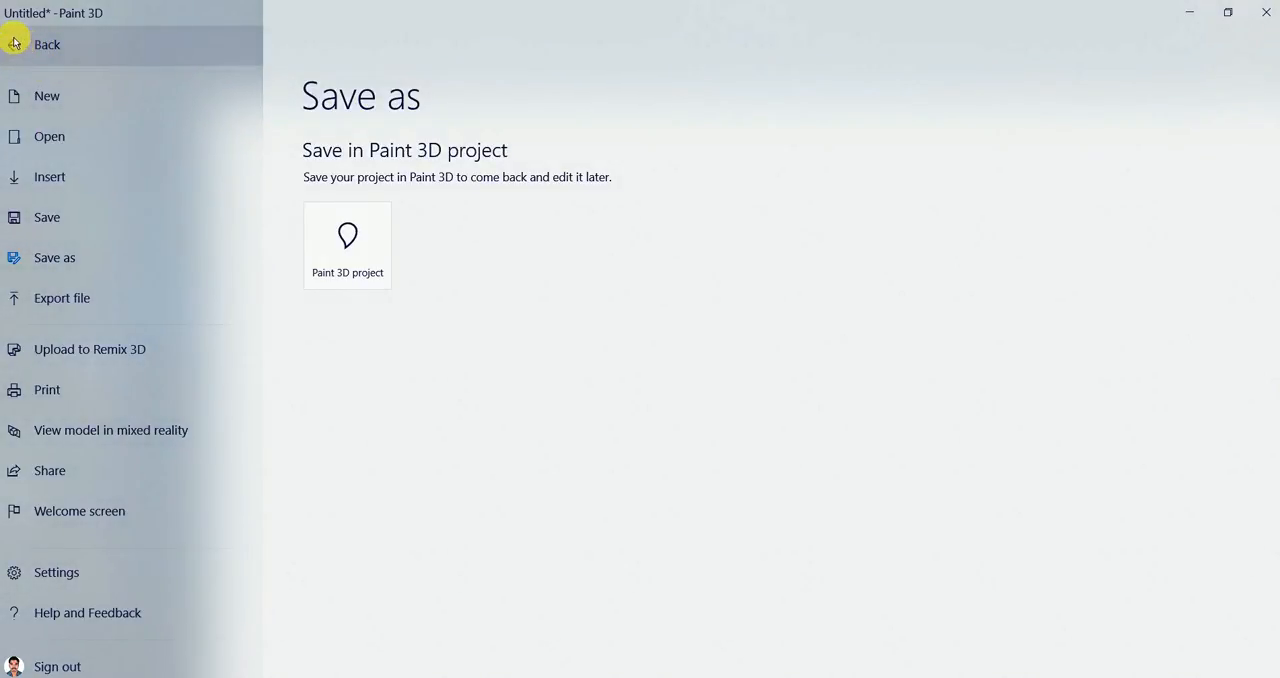
click(12, 44)
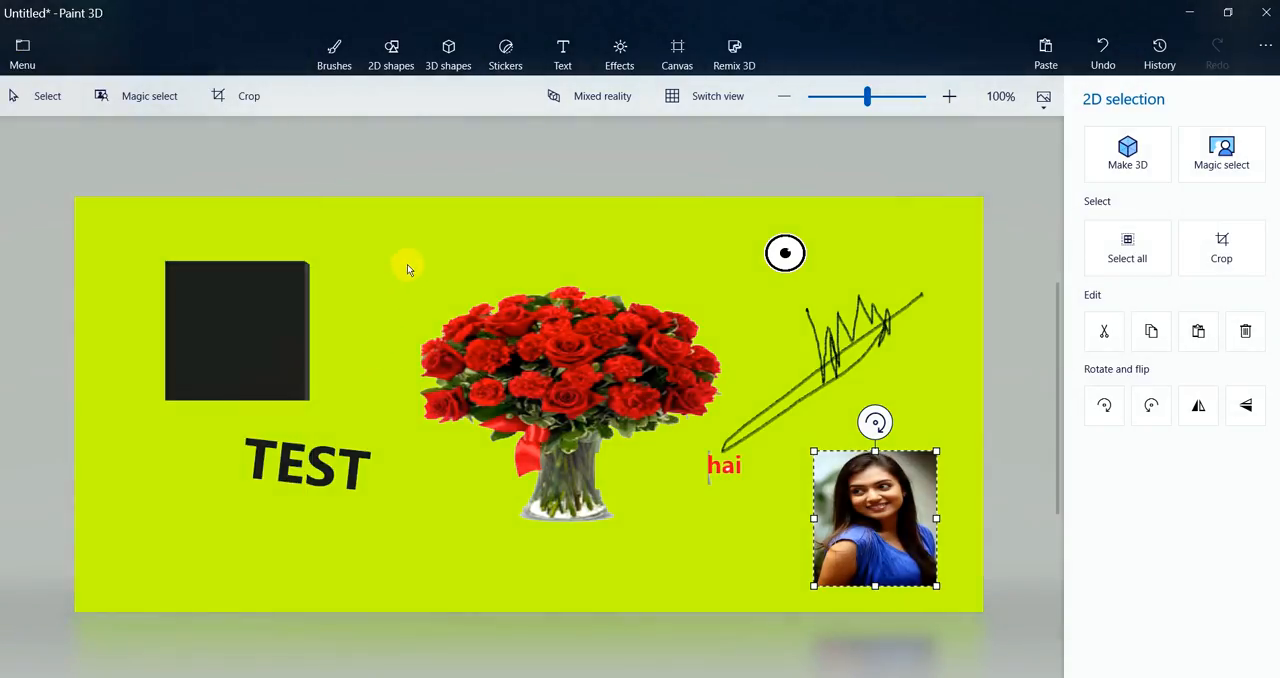